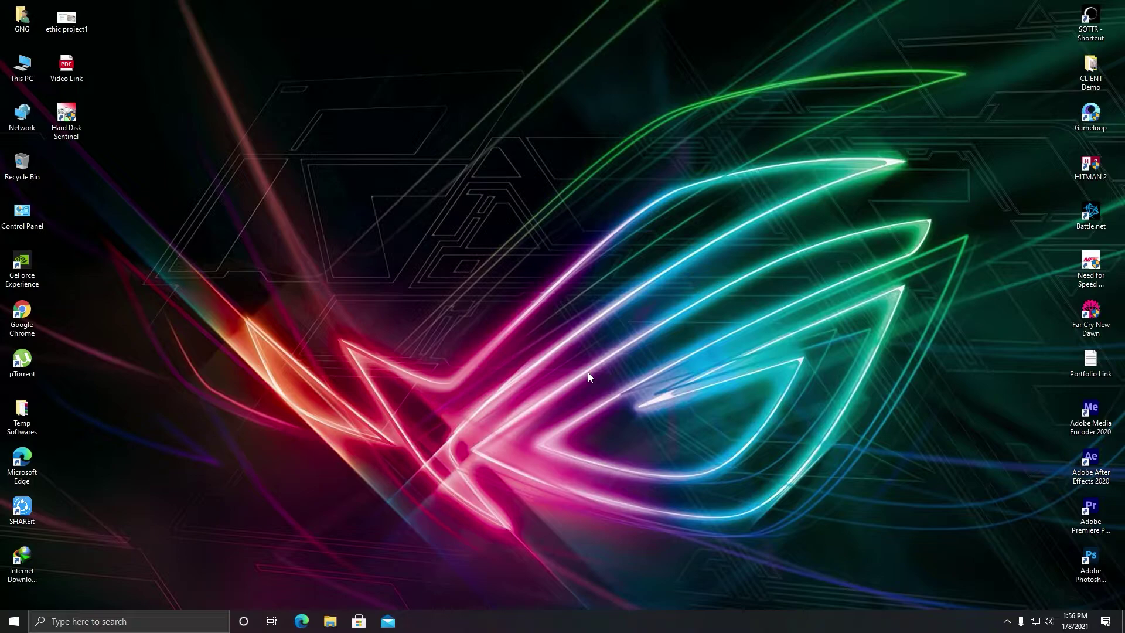
Step: Launch Premiere Pro 2020, open the recent YouTube project, scrub the Intro timeline, and dismiss the missing-fonts warning
click(1089, 515)
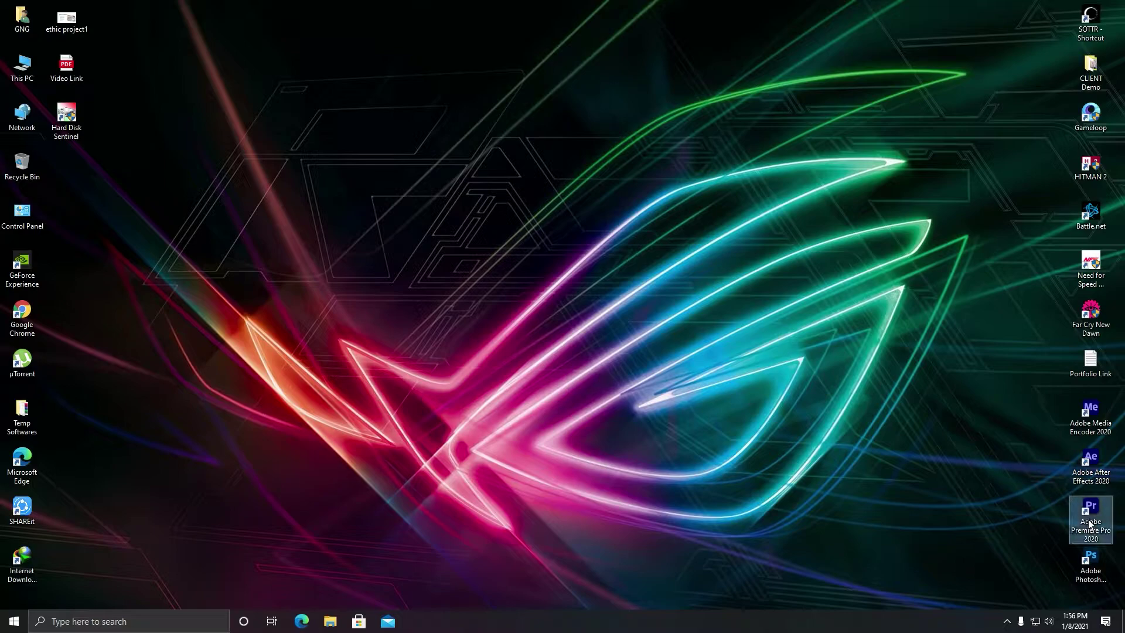
double_click(1091, 511)
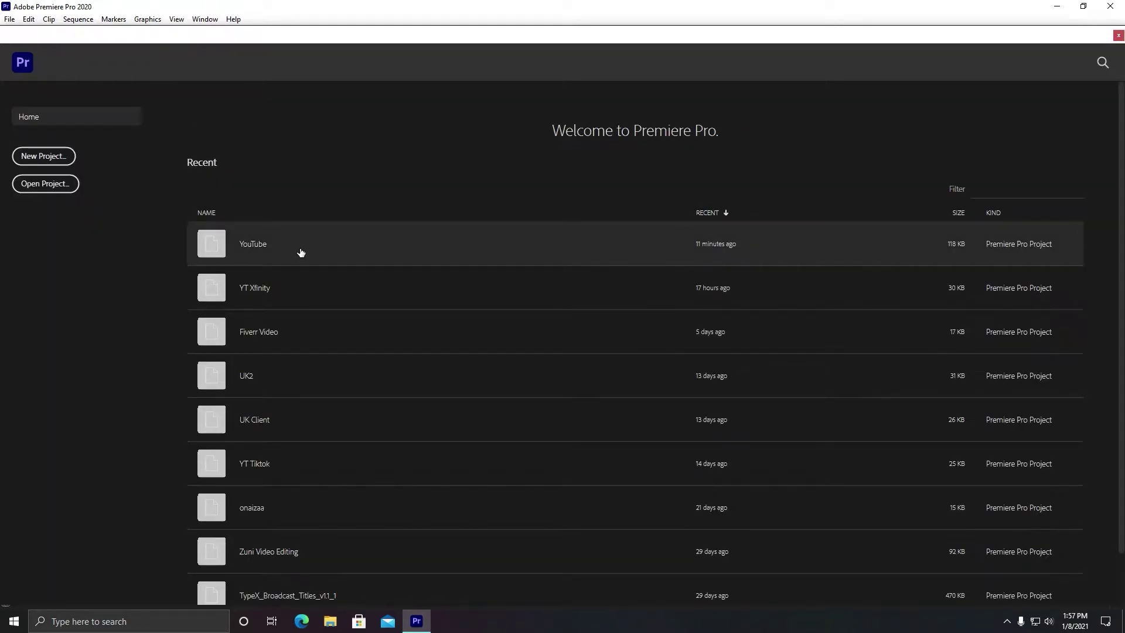
click(300, 252)
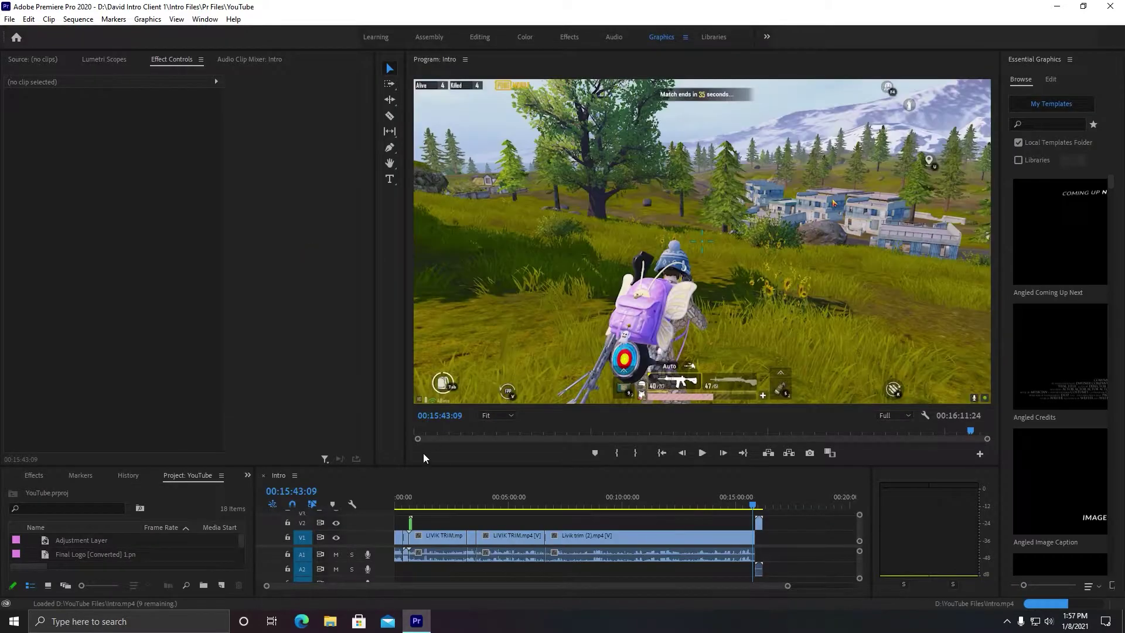
drag(420, 499, 600, 502)
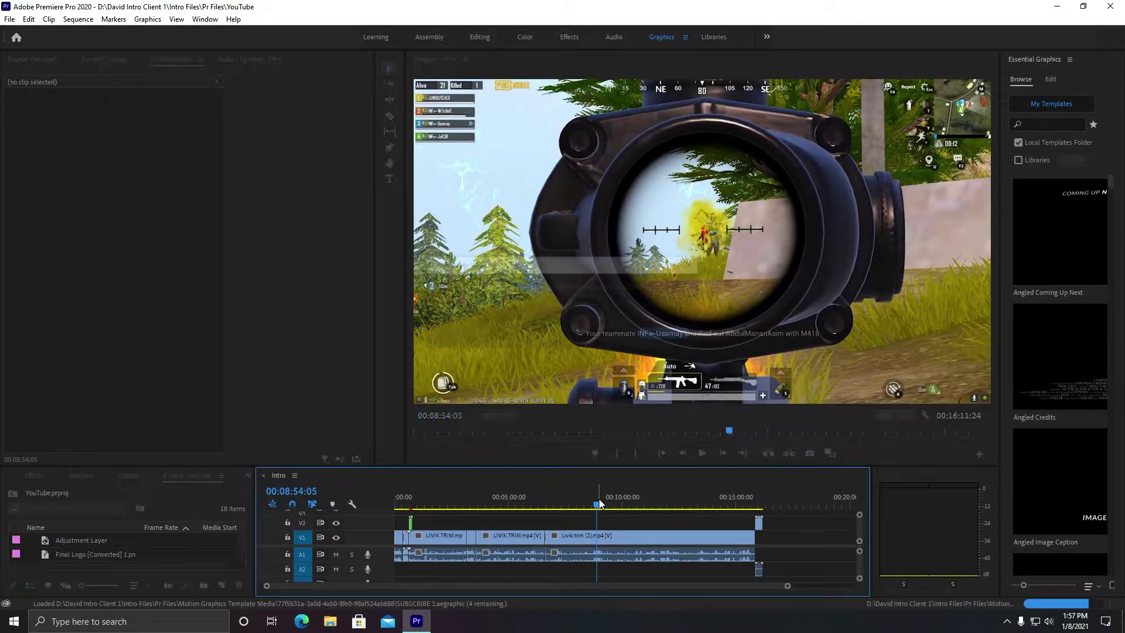
click(652, 332)
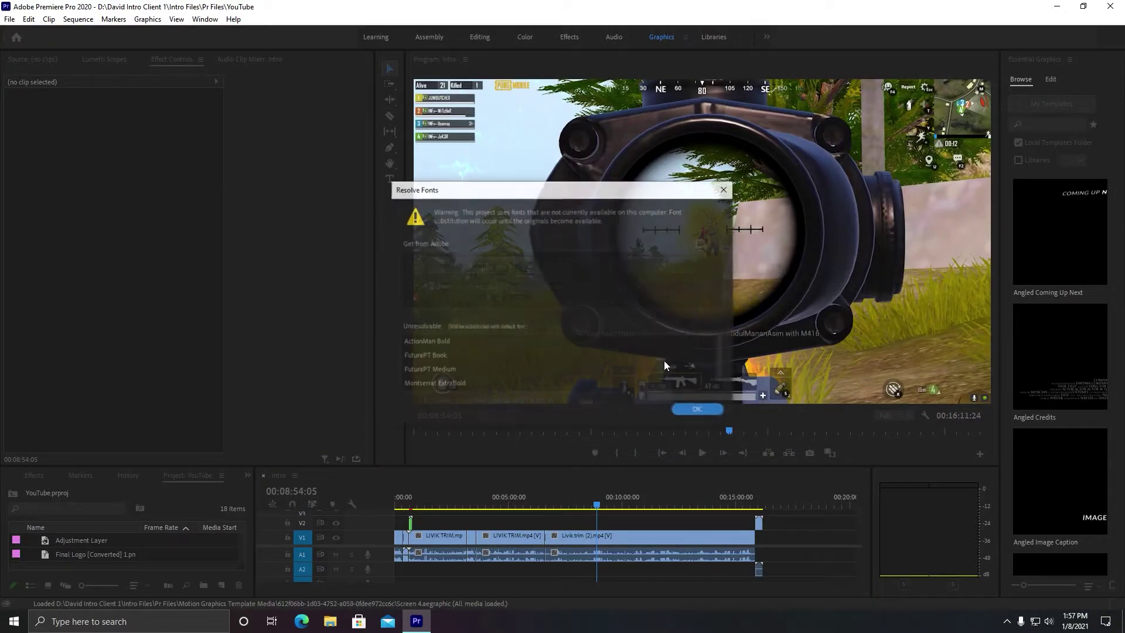
Step: Close the Resolve Fonts notice, set the playhead to 00:12:33:12, and bring up Export Settings with Ctrl+M
click(695, 409)
click(14, 17)
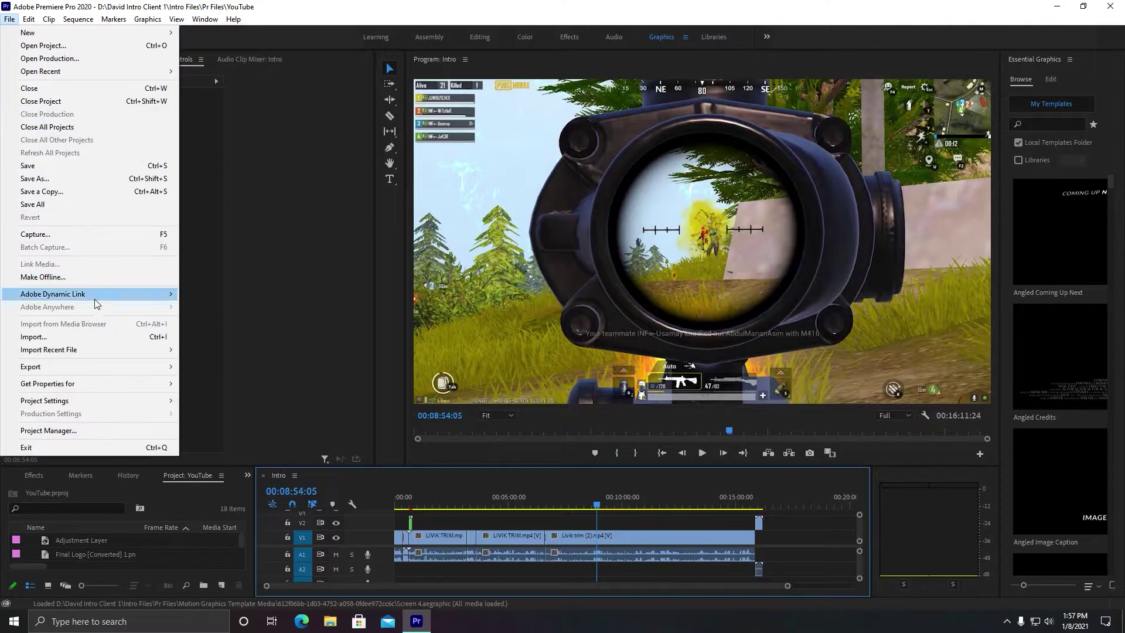
mouse_move(107, 365)
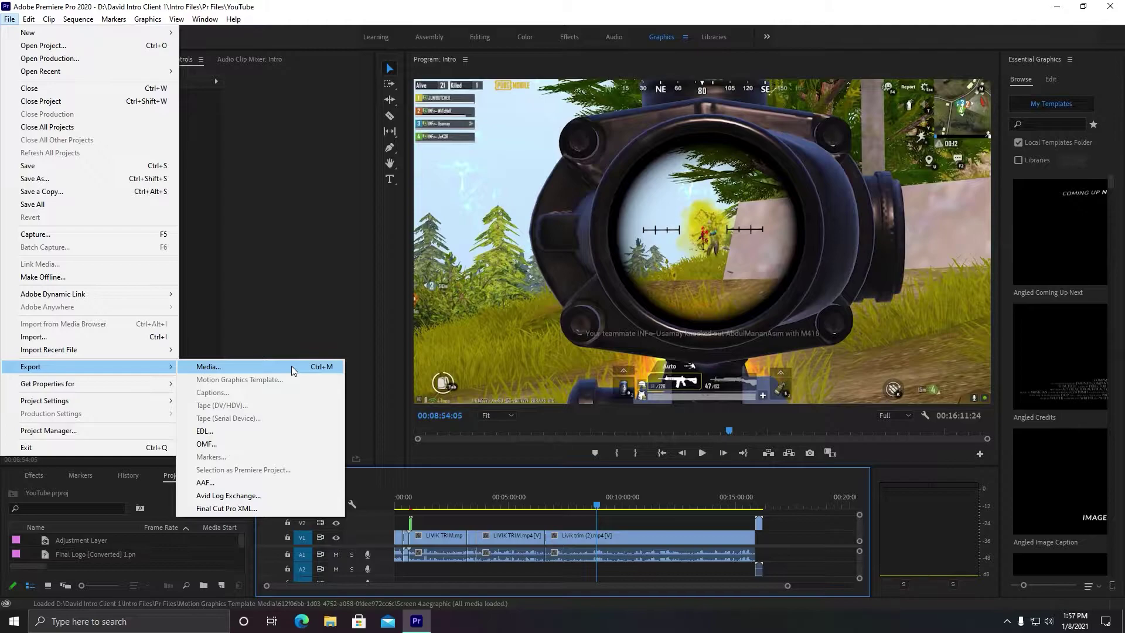
click(681, 502)
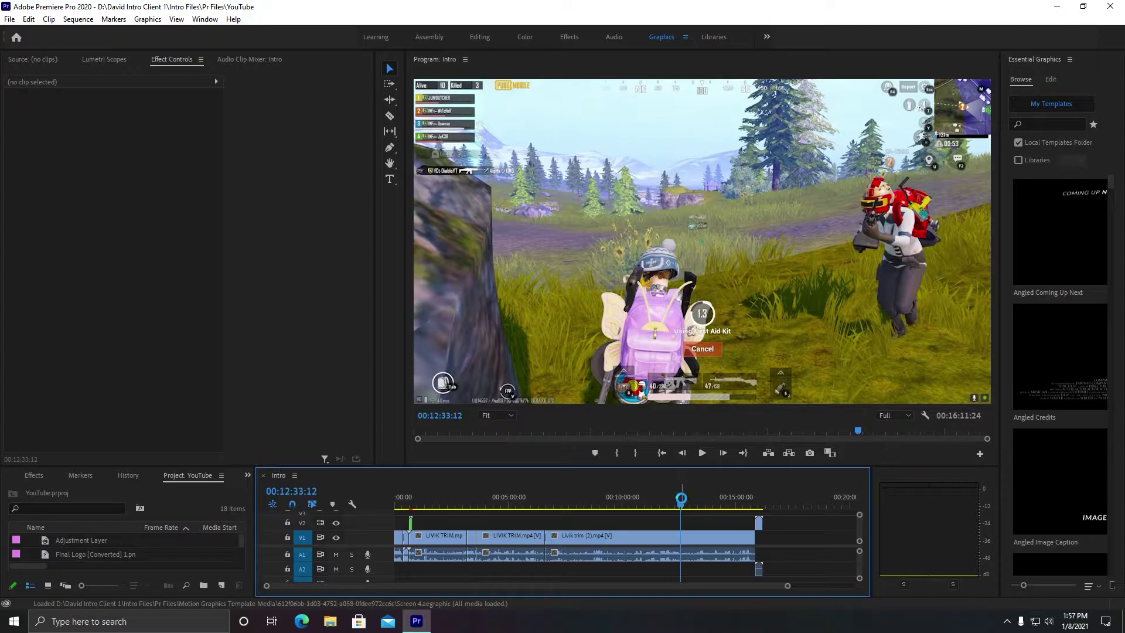
key(ctrl+m)
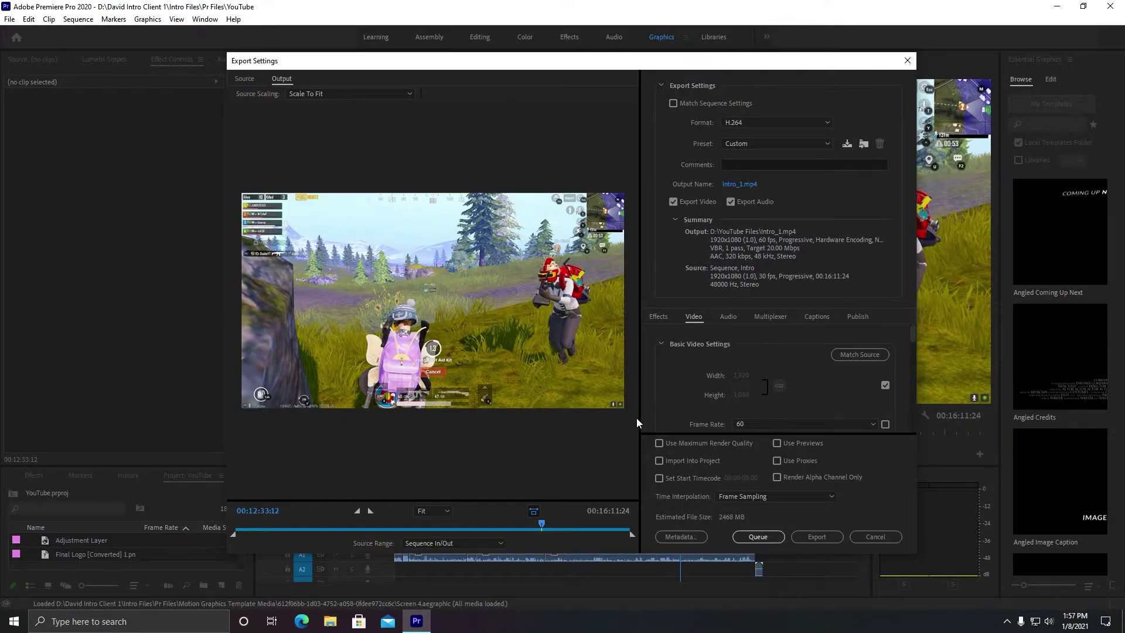
Step: Keep H.264 format and choose the YouTube 1080p Full HD preset (1920x1080, 16 Mbps) after briefly trying 2160p 4K
click(756, 122)
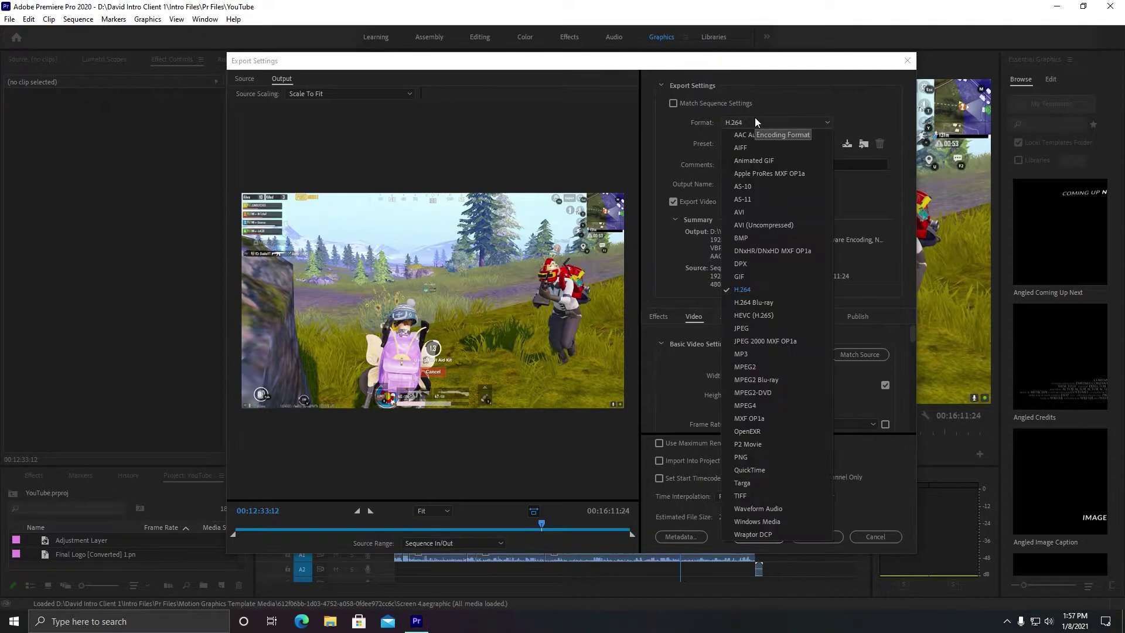
click(761, 290)
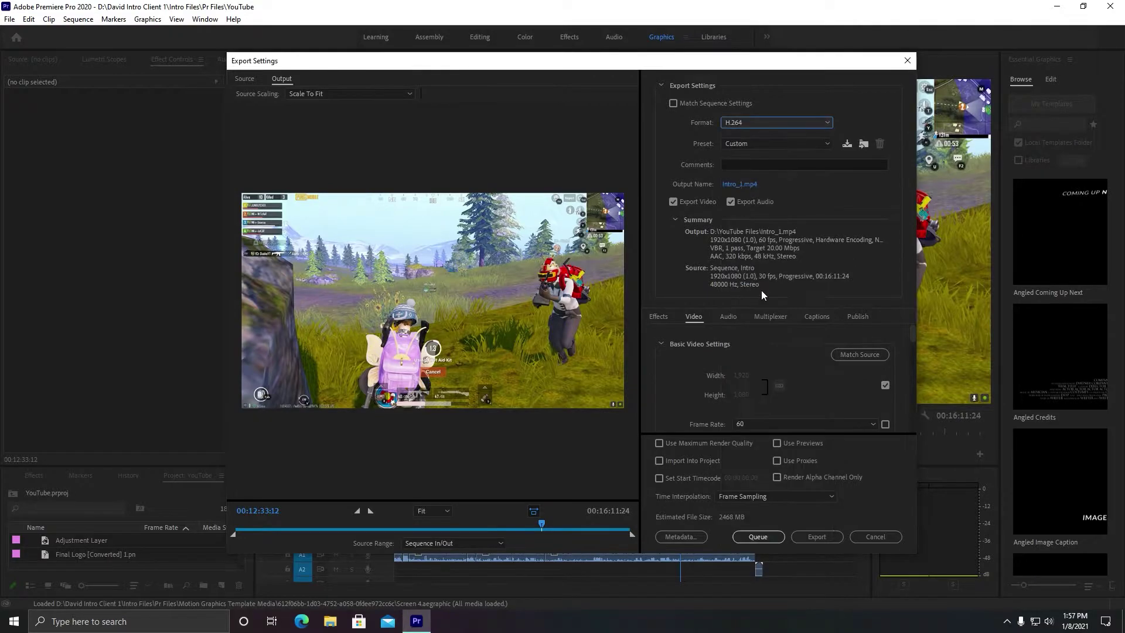
click(772, 145)
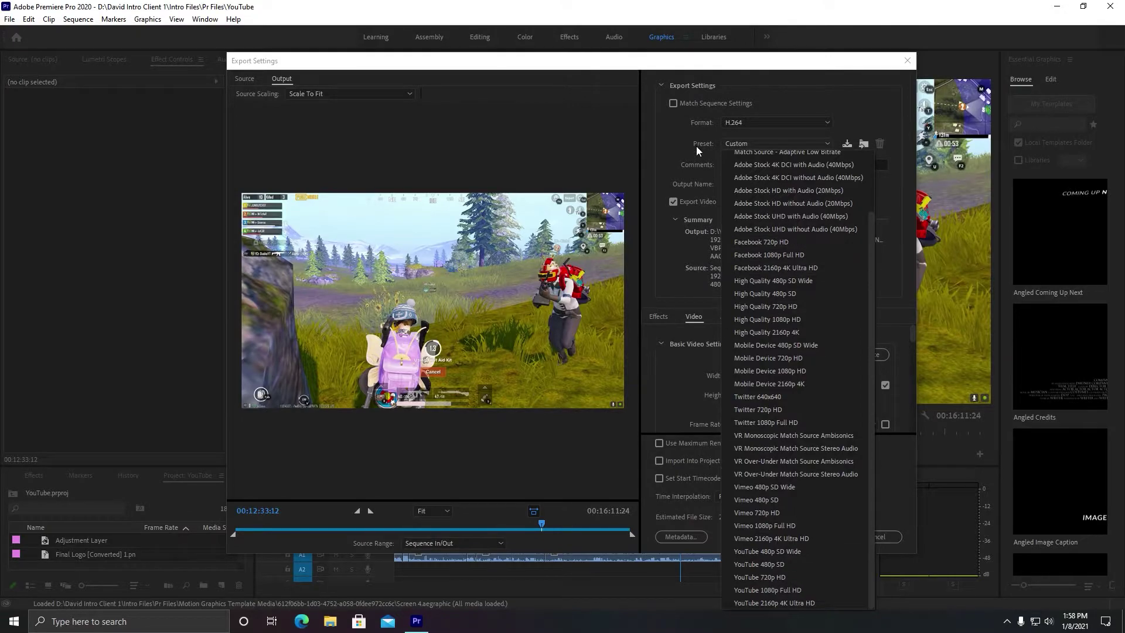
click(782, 592)
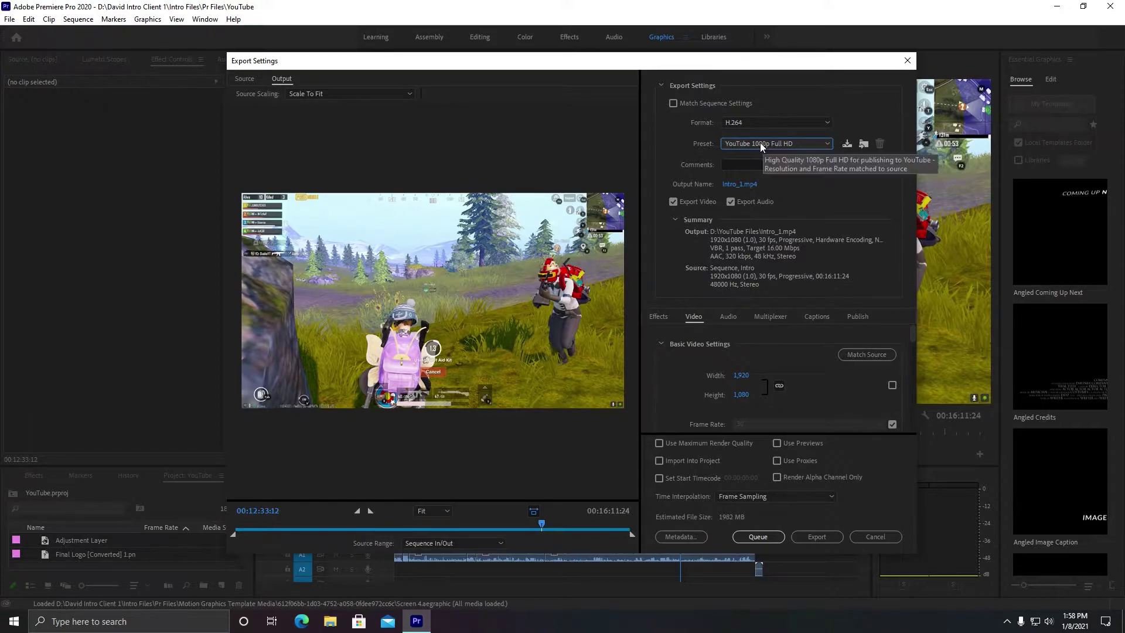
scroll(915, 329, down, 3)
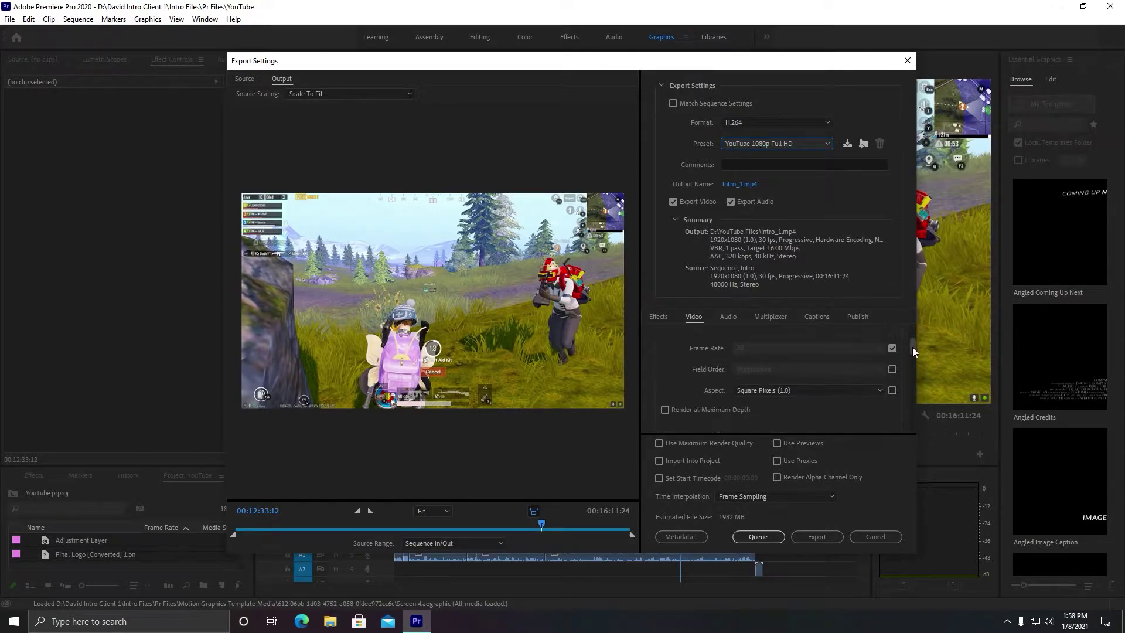
click(777, 143)
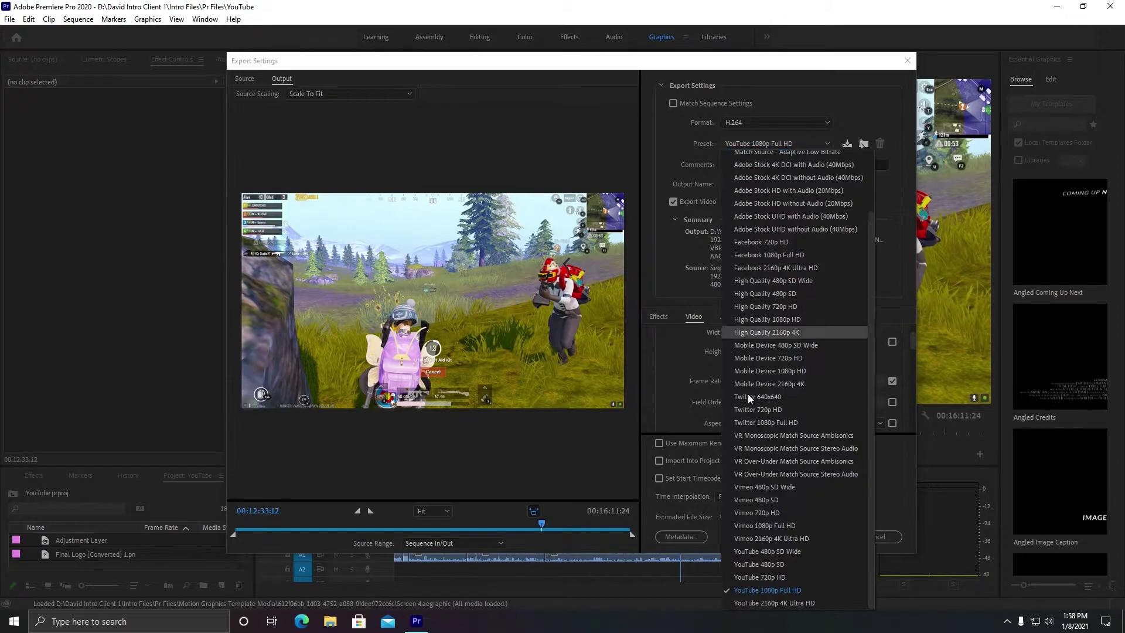
click(759, 603)
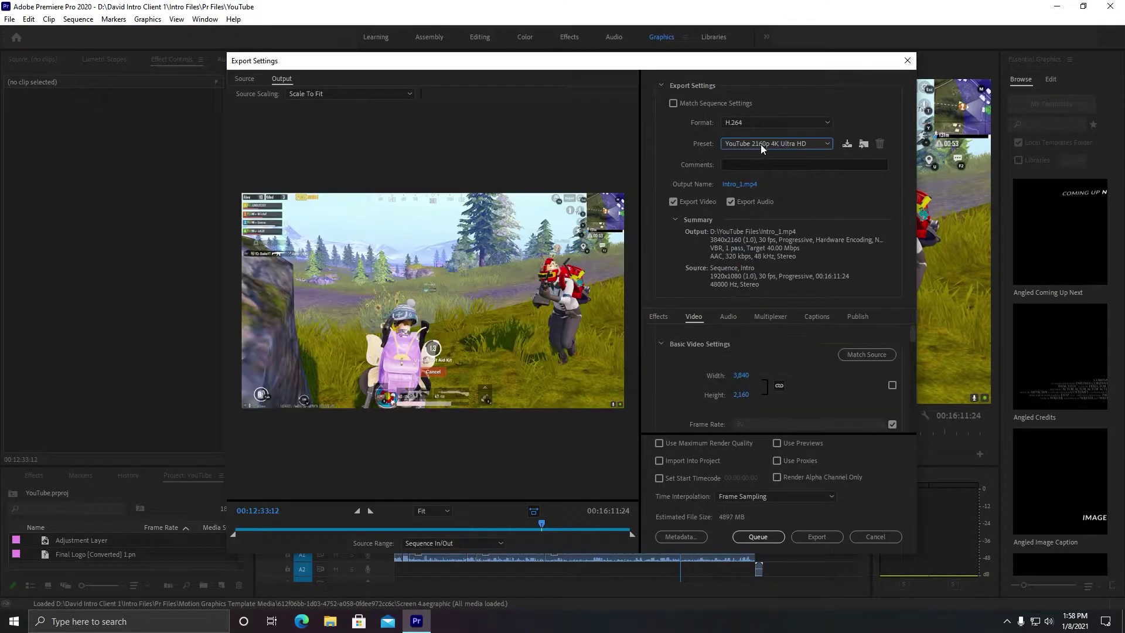
click(761, 144)
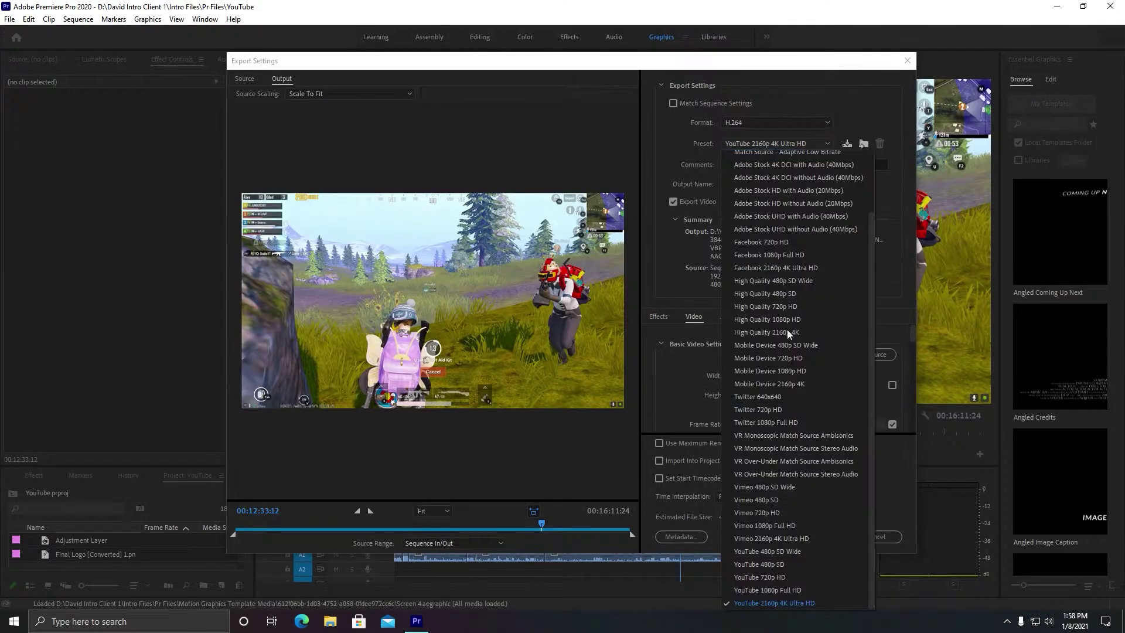
click(775, 589)
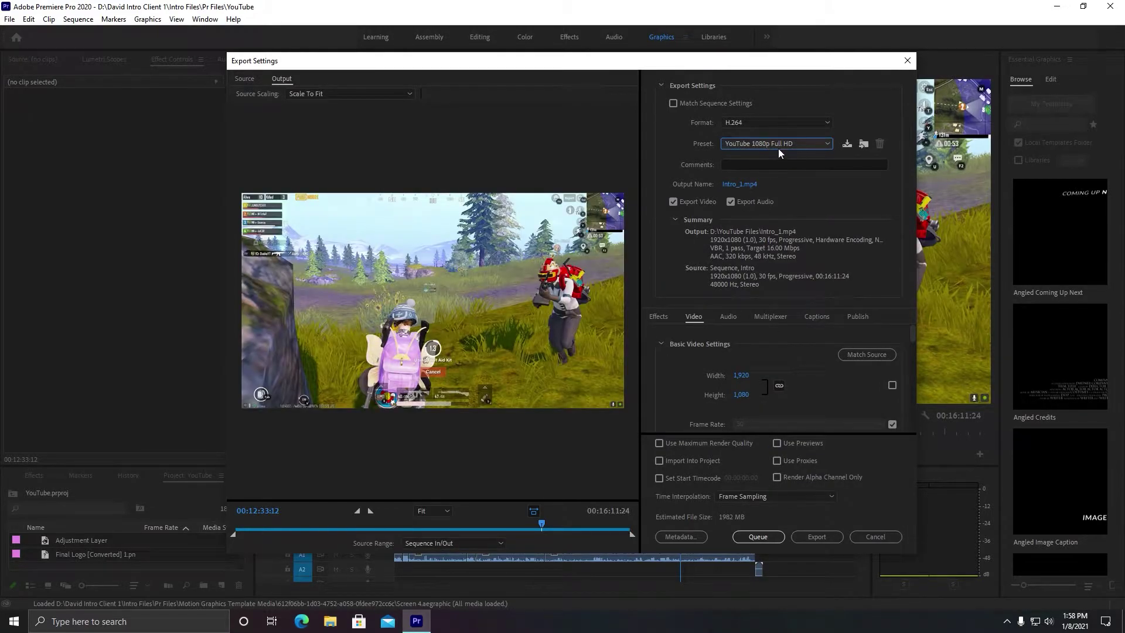
click(777, 164)
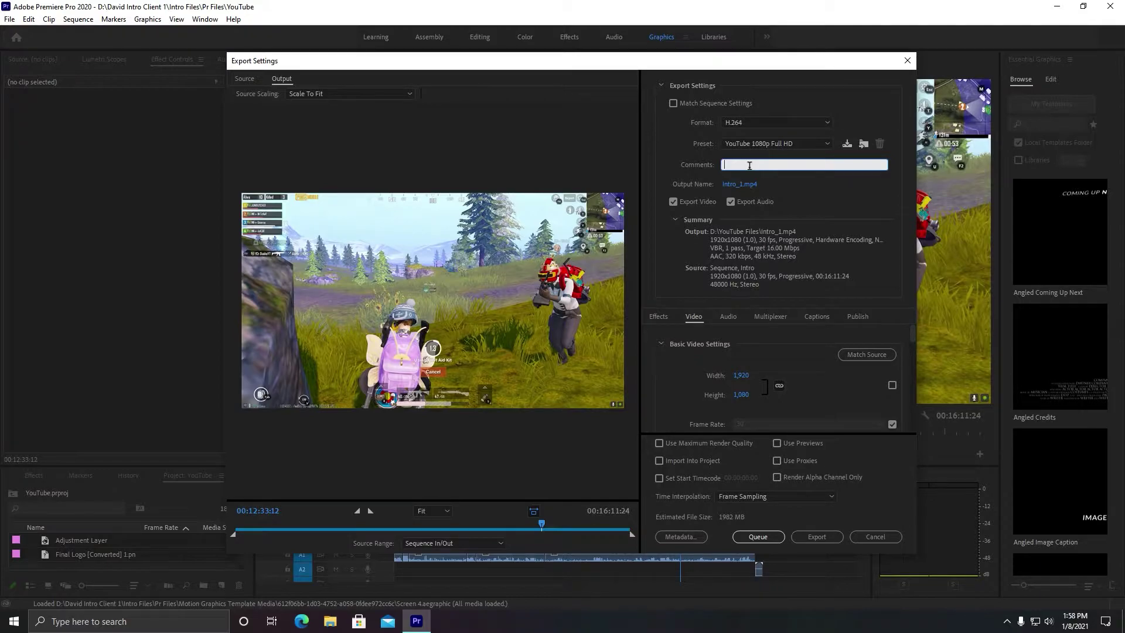
Step: Add the comment 'pubg gameplay video' and rename the output file to video.mp4
text(pubg gameplay video)
click(740, 186)
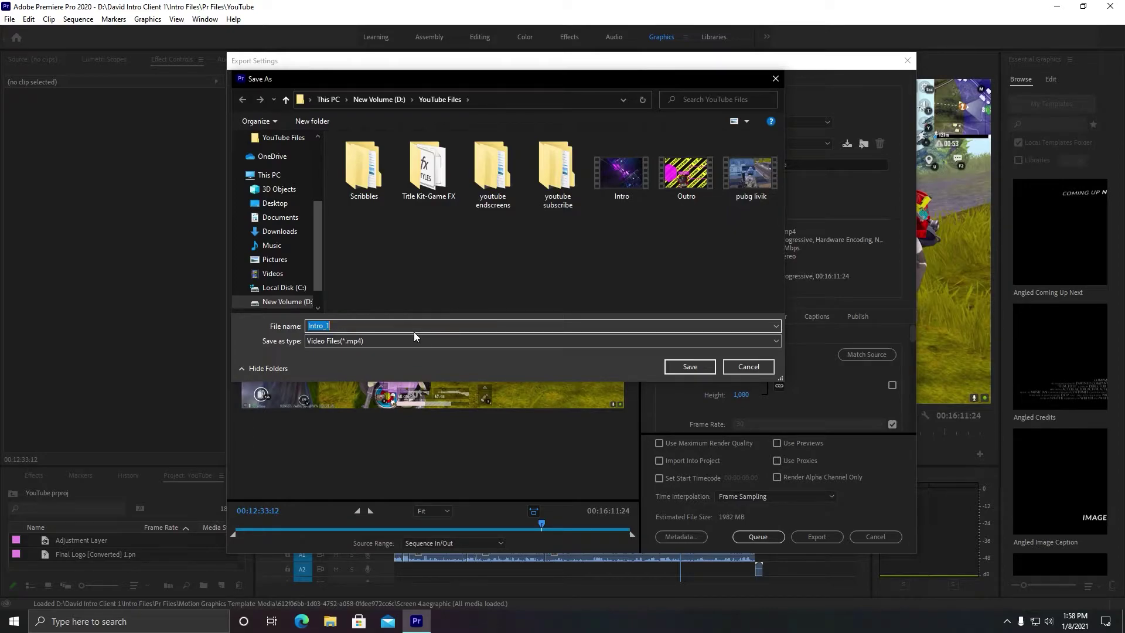
text(video)
key(Return)
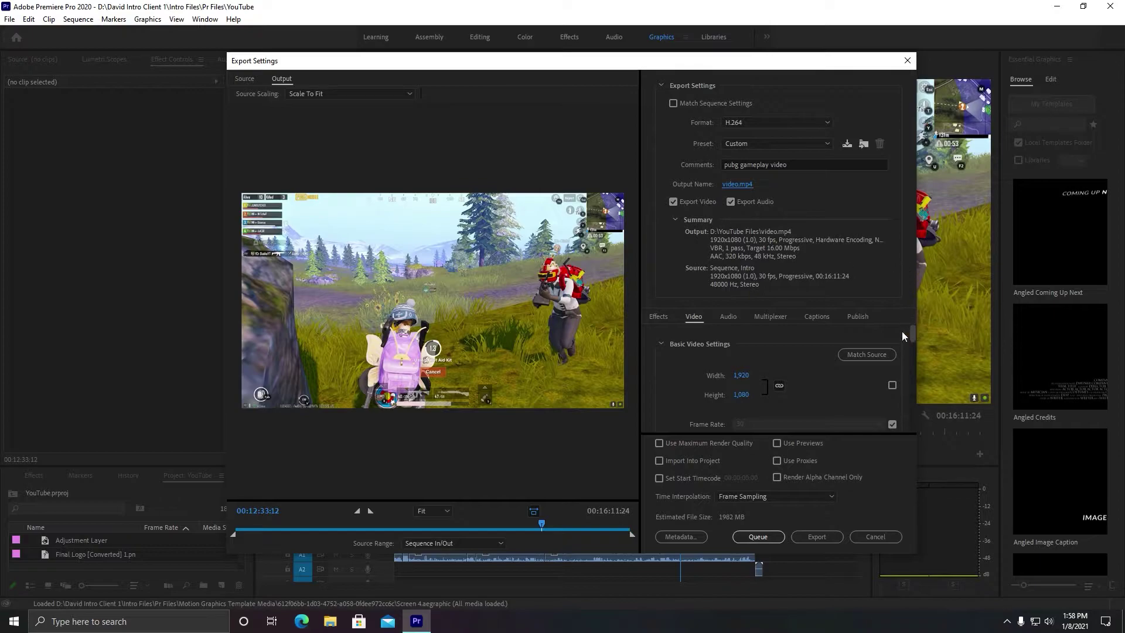
Step: Unlock the frame rate and set it to 60 fps
click(658, 317)
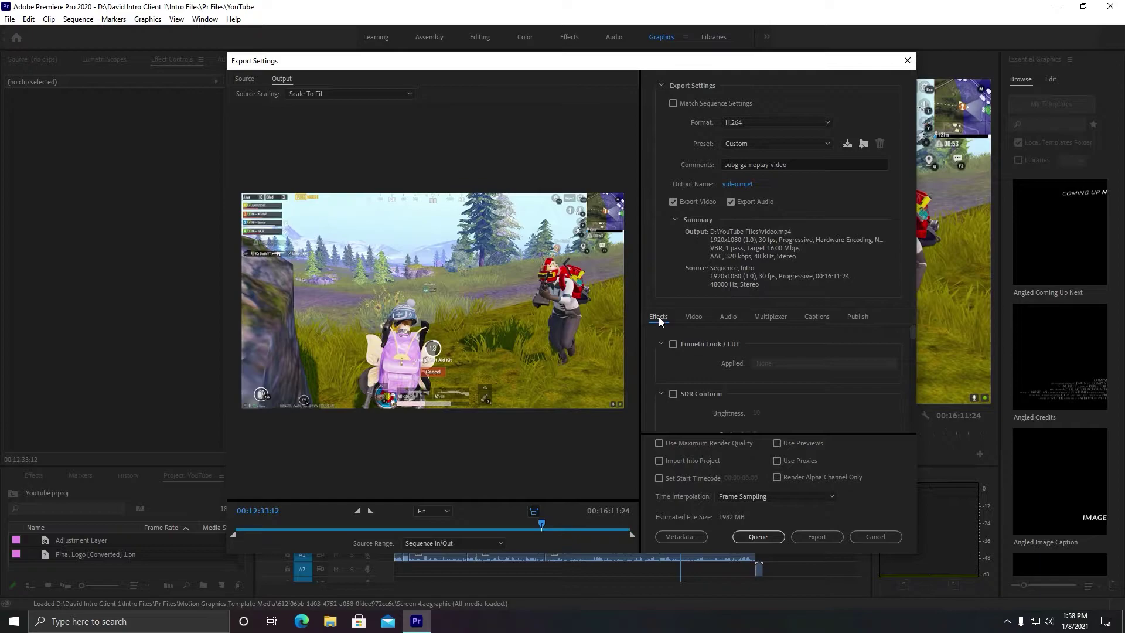
click(694, 316)
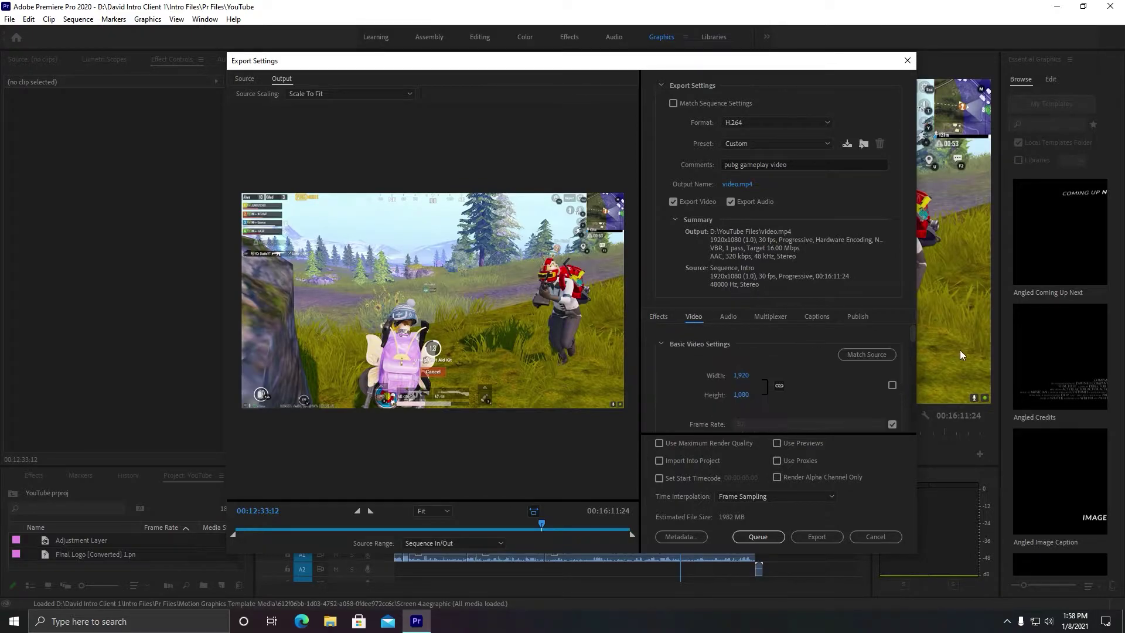
drag(914, 332, 900, 347)
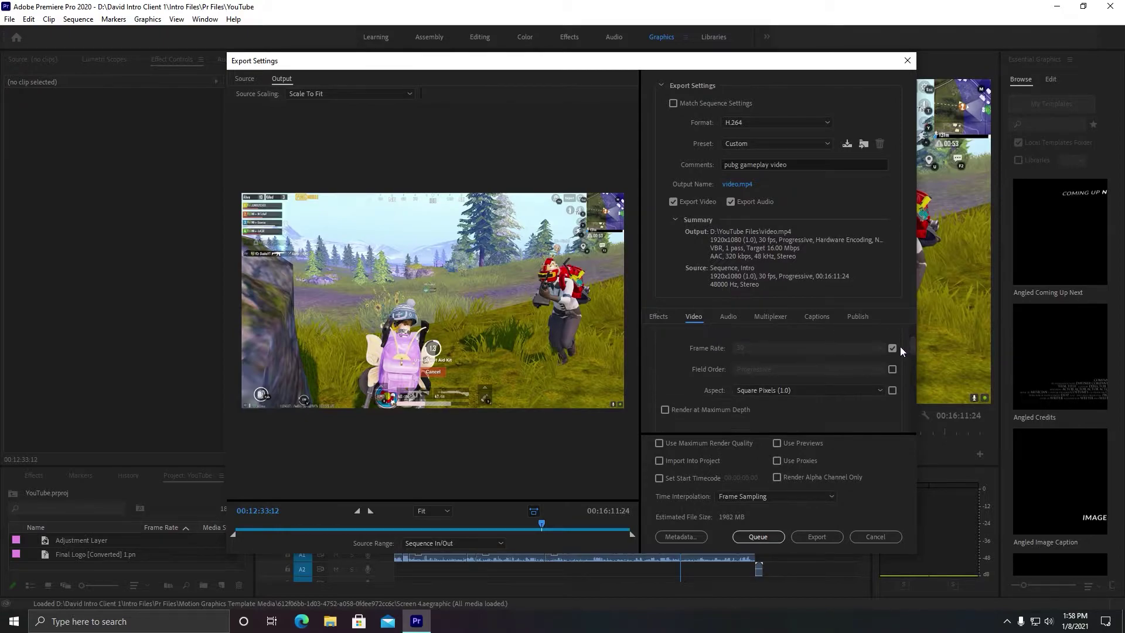
click(892, 348)
click(803, 349)
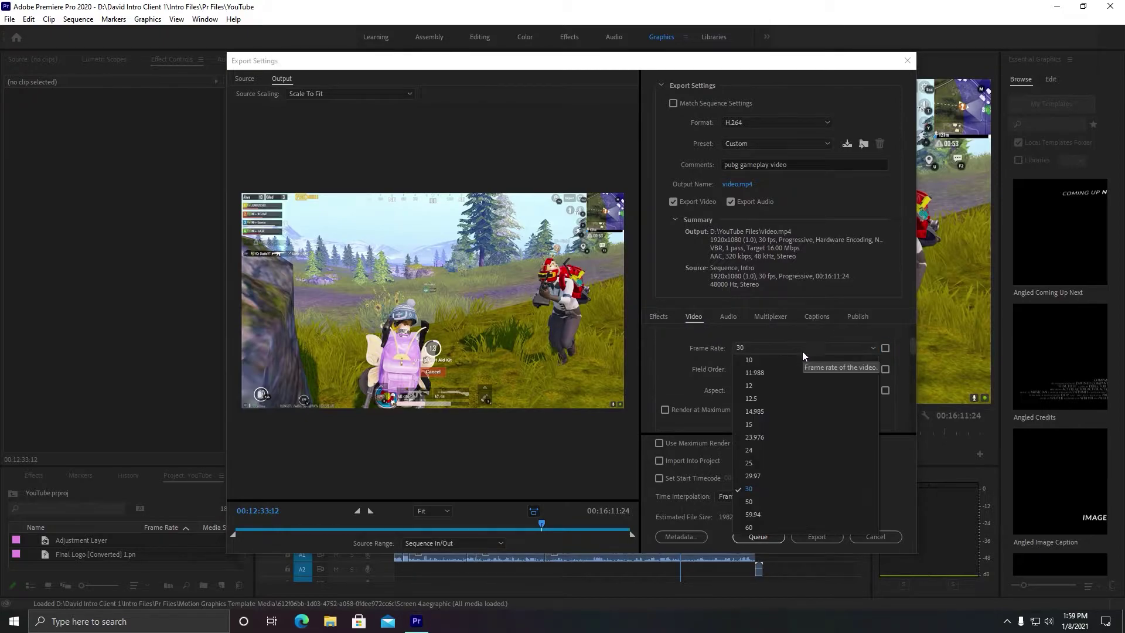
click(772, 526)
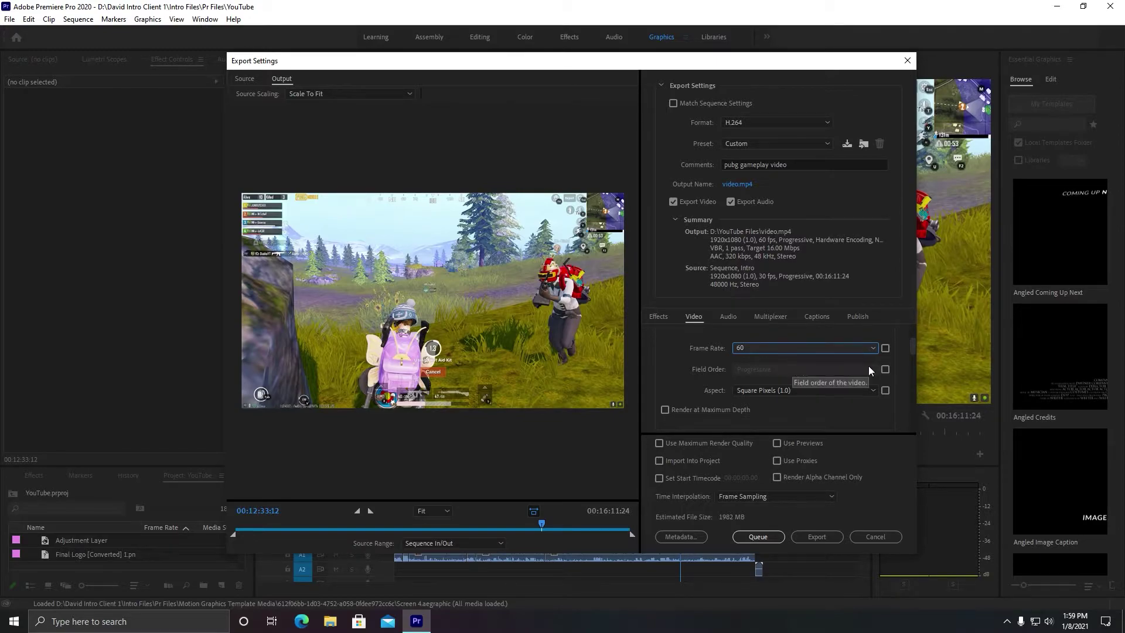
Step: Match the pixel aspect ratio to the source and turn on Render at Maximum Depth
scroll(912, 347, down, 1)
click(827, 362)
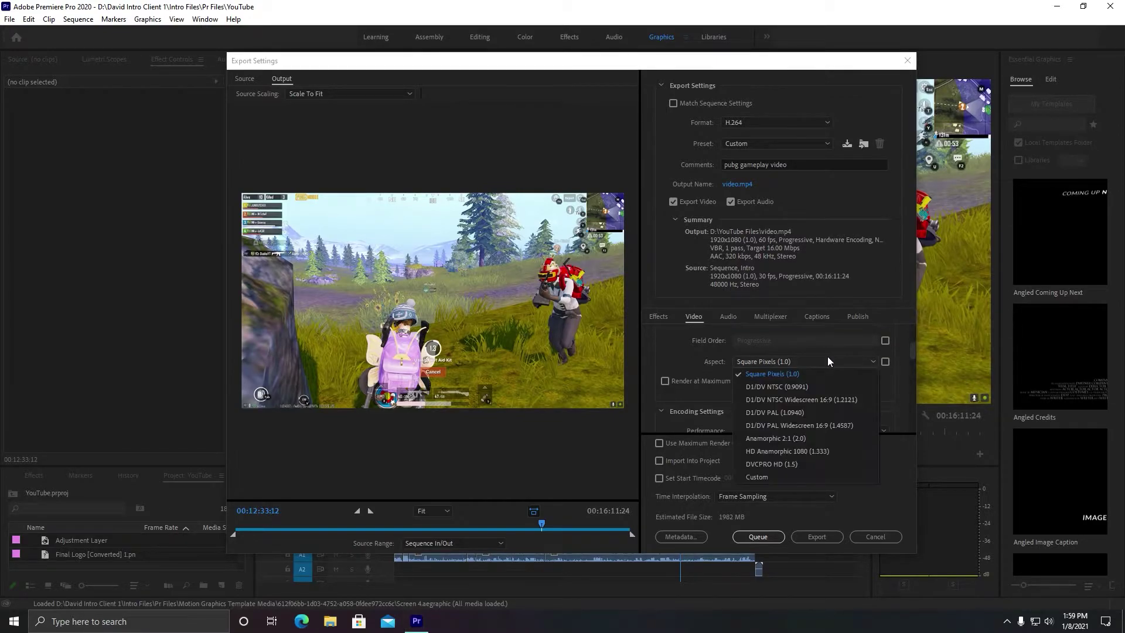
click(905, 353)
click(886, 362)
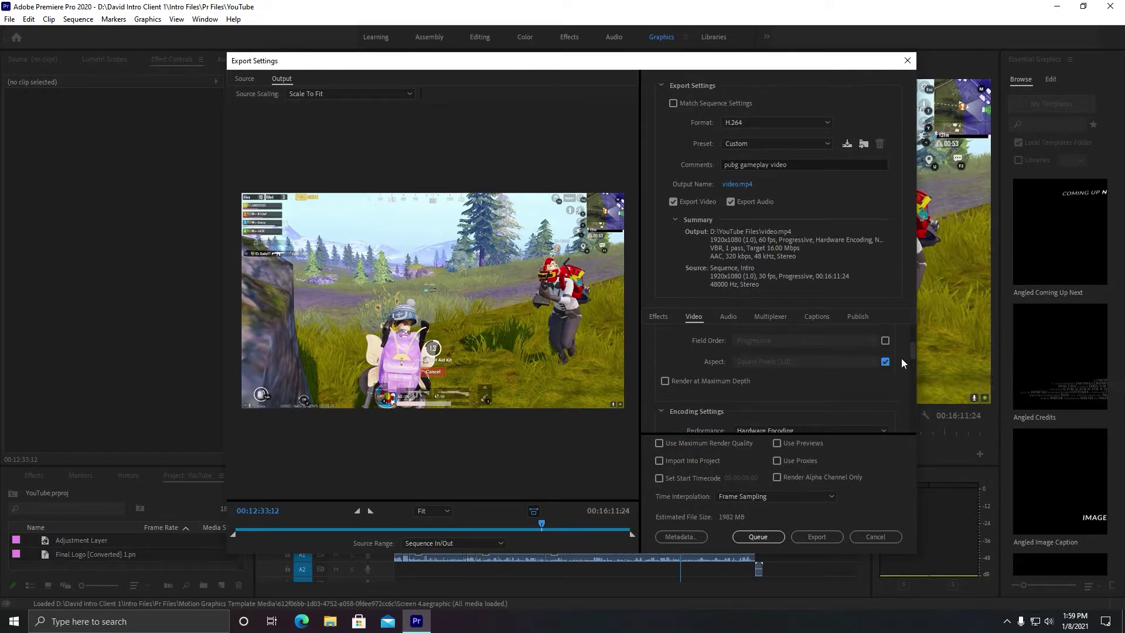
drag(913, 347, 912, 352)
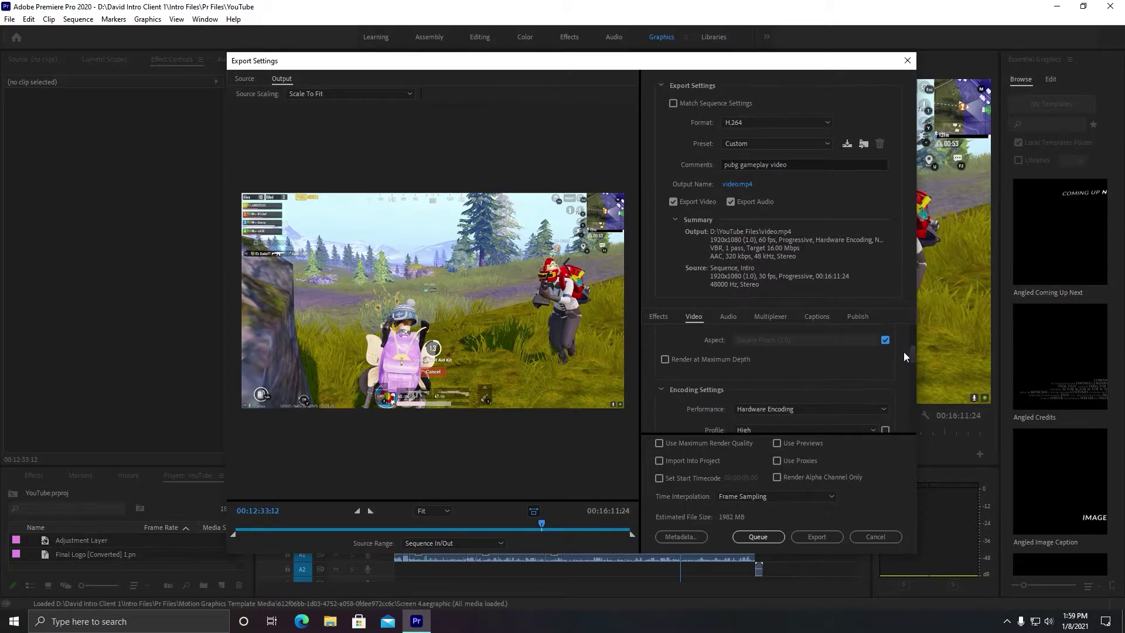
click(665, 362)
drag(911, 354, 911, 360)
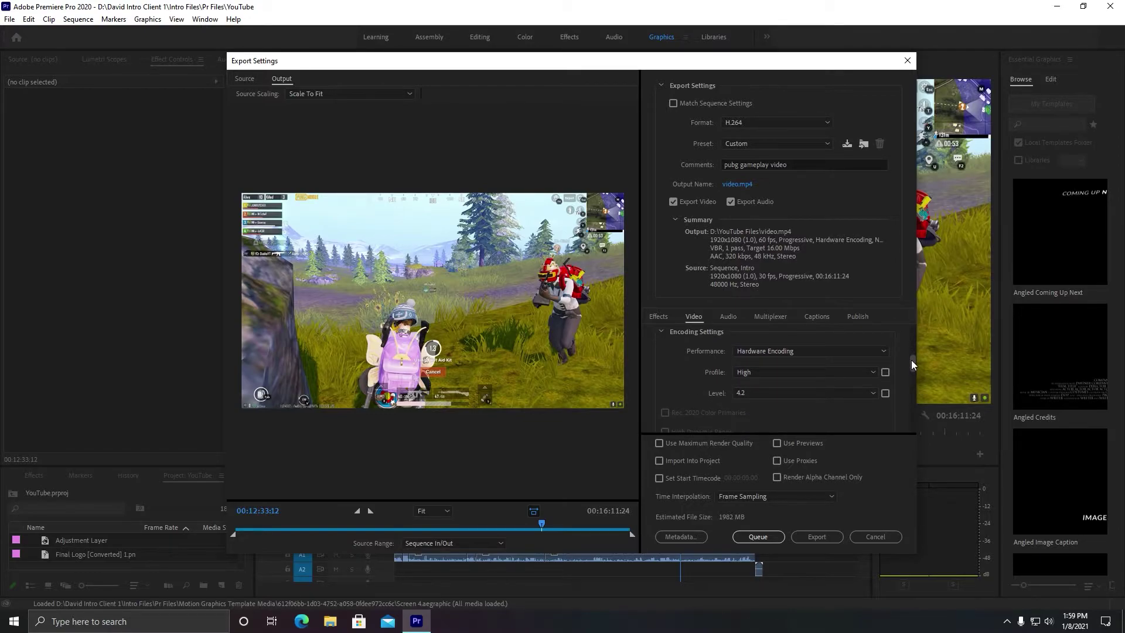
click(805, 353)
click(792, 362)
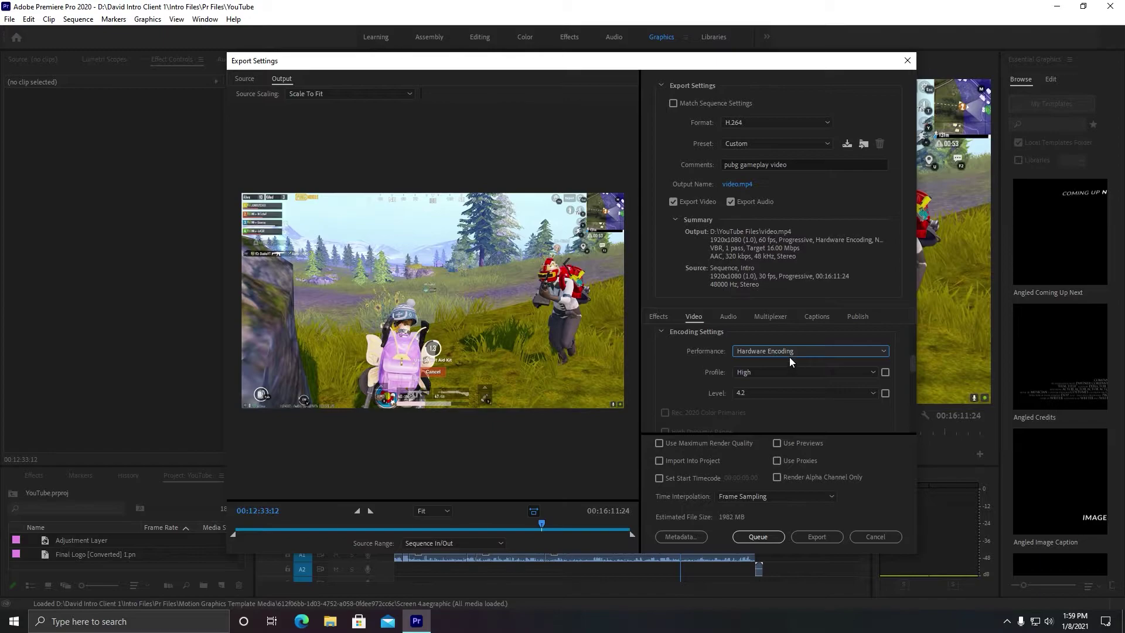
click(790, 355)
click(785, 377)
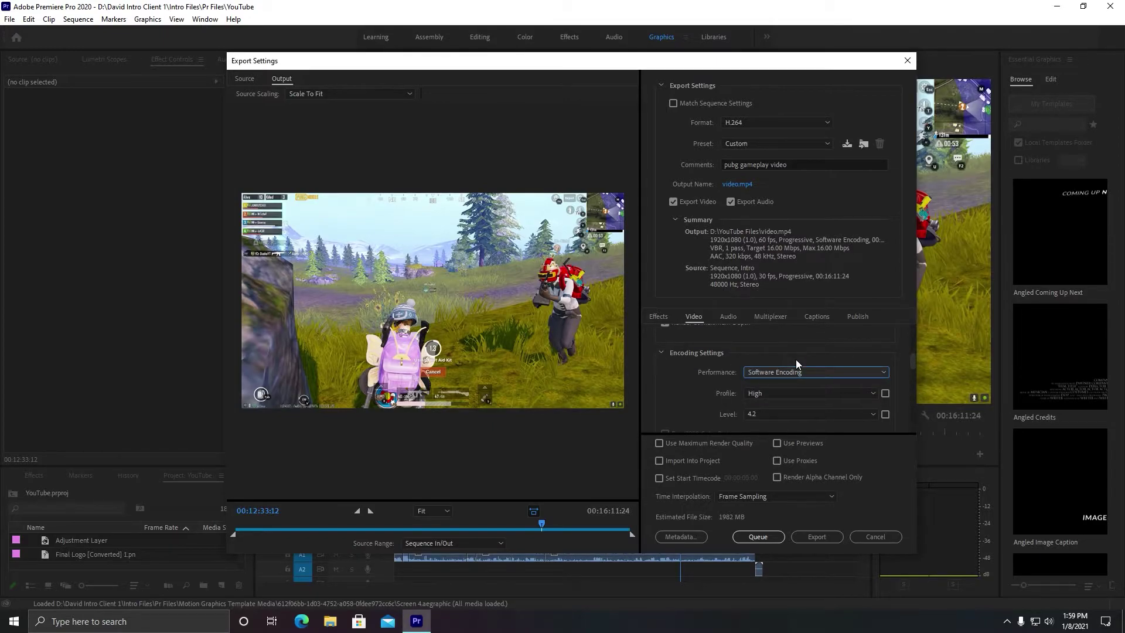
click(785, 375)
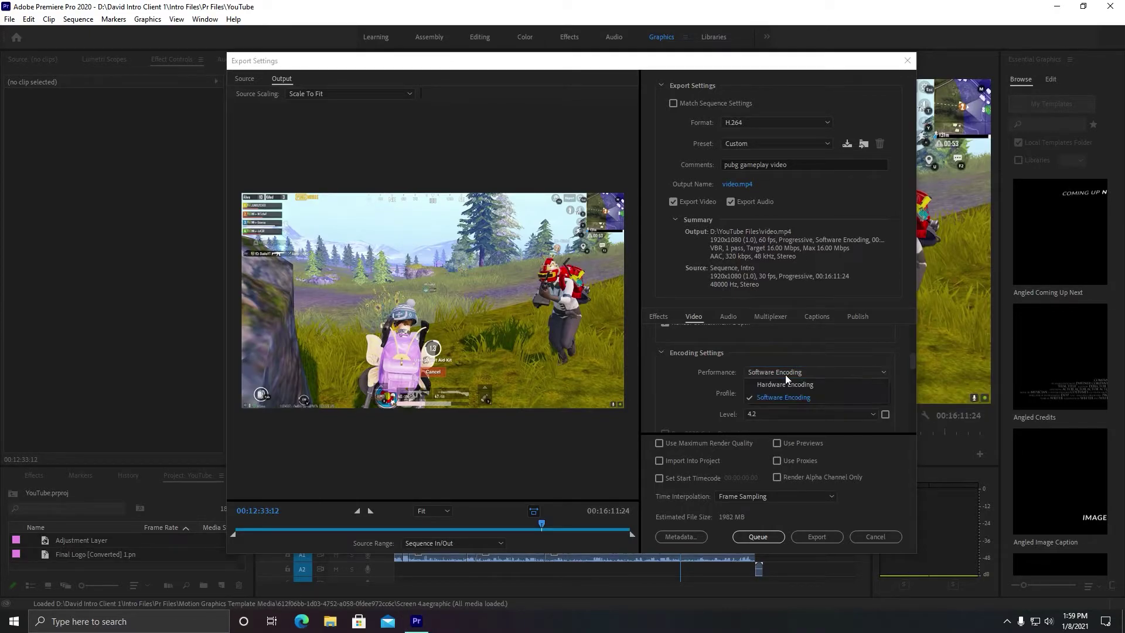
click(786, 384)
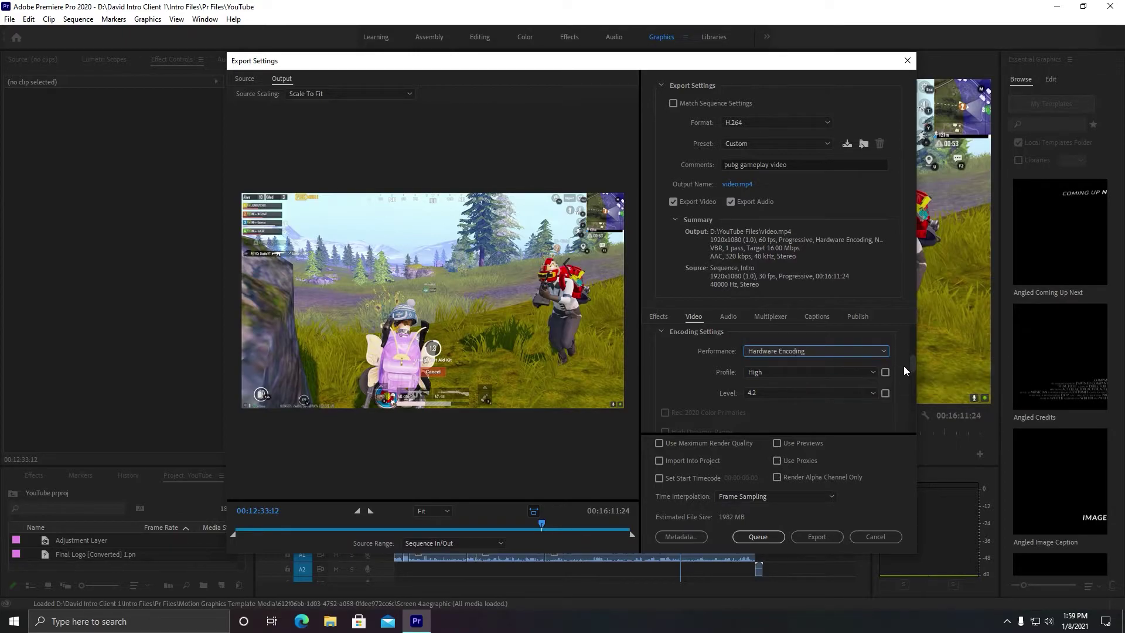
scroll(912, 364, down, 1)
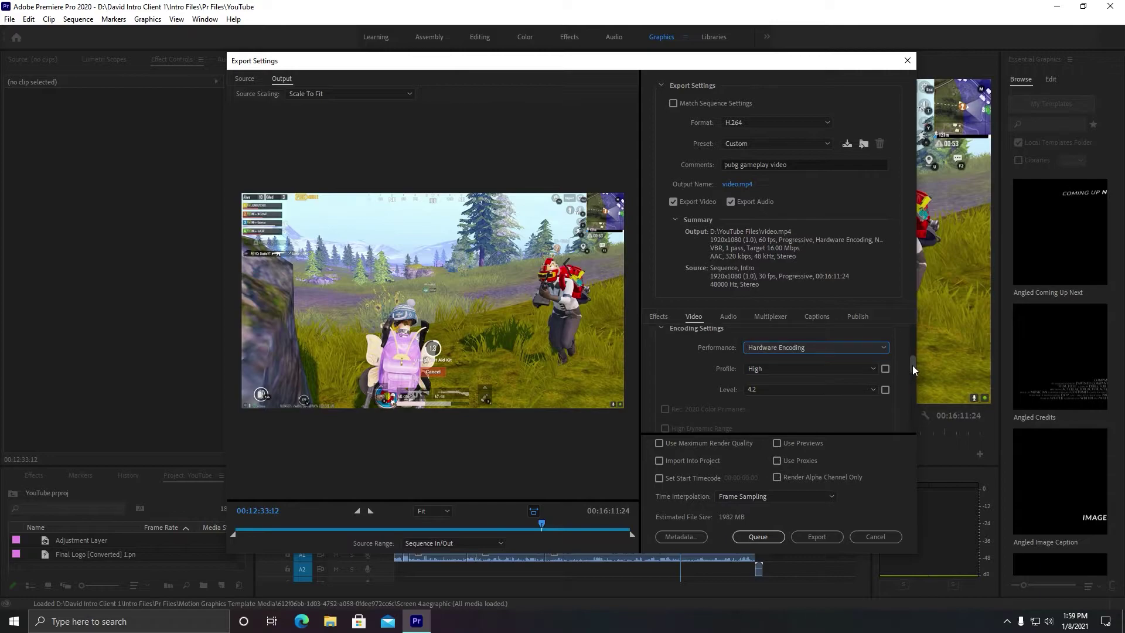
click(775, 368)
click(783, 367)
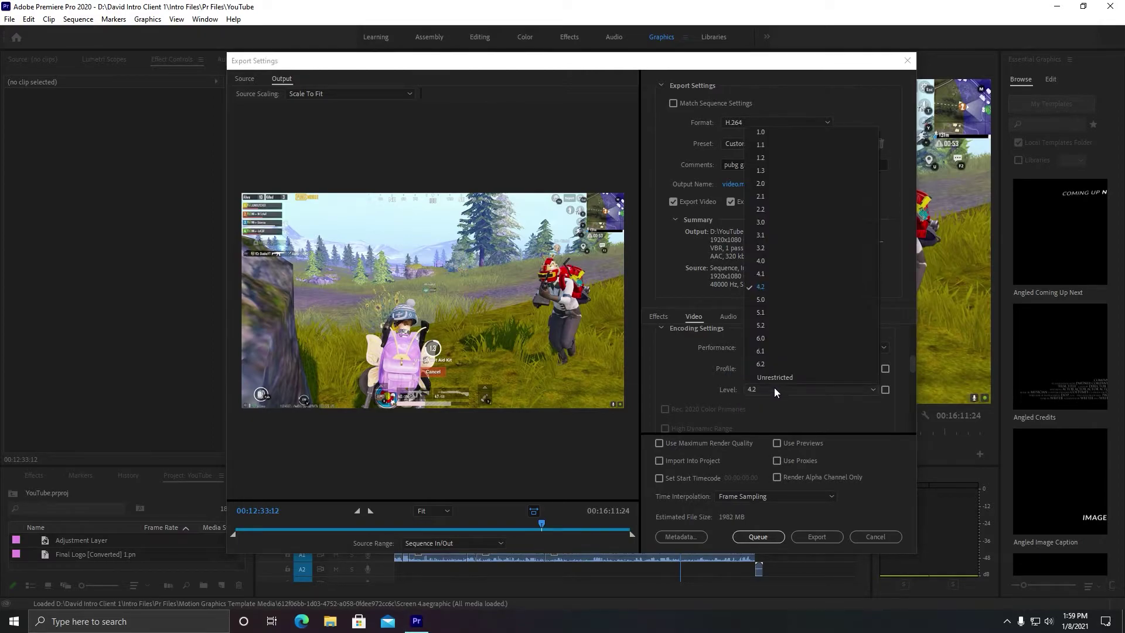
click(856, 390)
drag(914, 364, 909, 413)
Step: Keep VBR, 1 pass encoding and raise the target bitrate to 20.45 Mbps
click(776, 356)
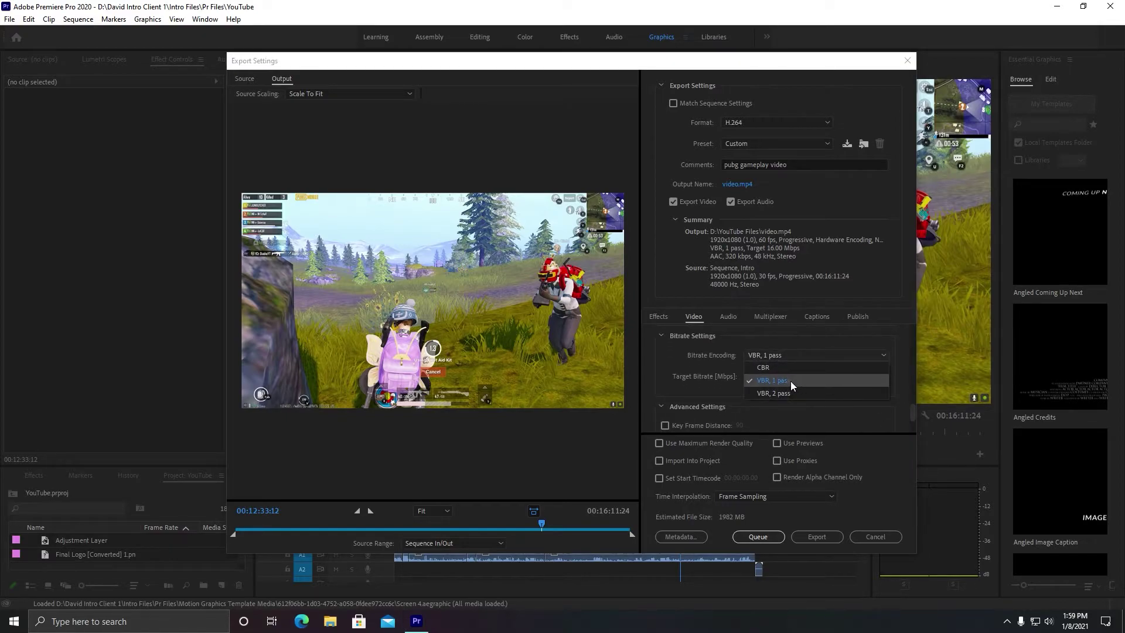
click(790, 381)
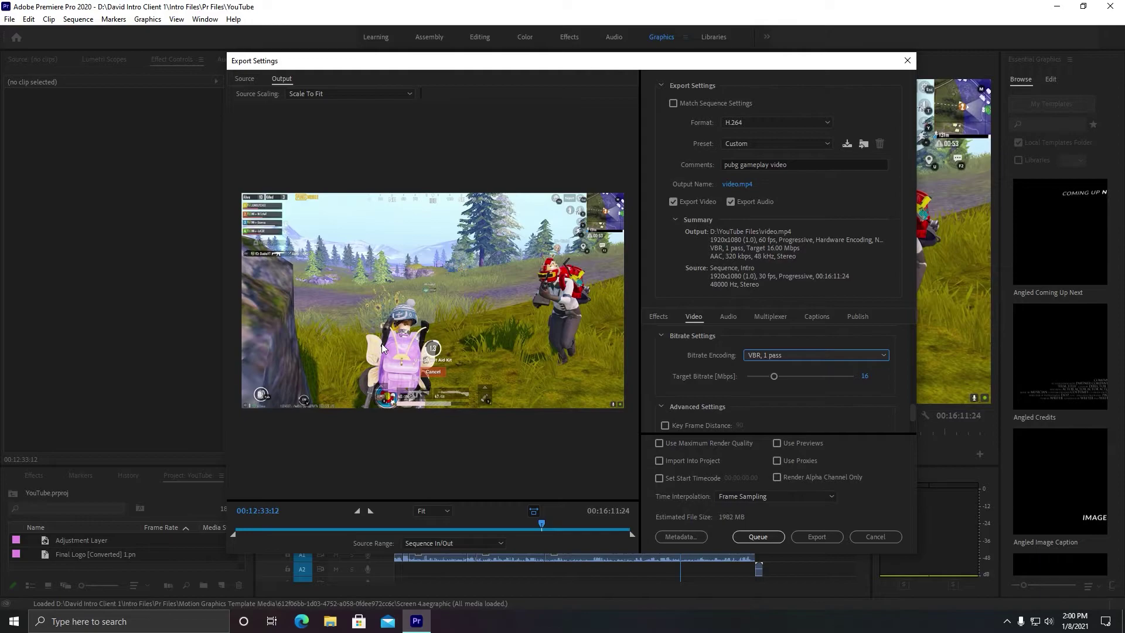
mouse_move(773, 378)
mouse_down()
mouse_move(747, 379)
mouse_move(783, 381)
mouse_up()
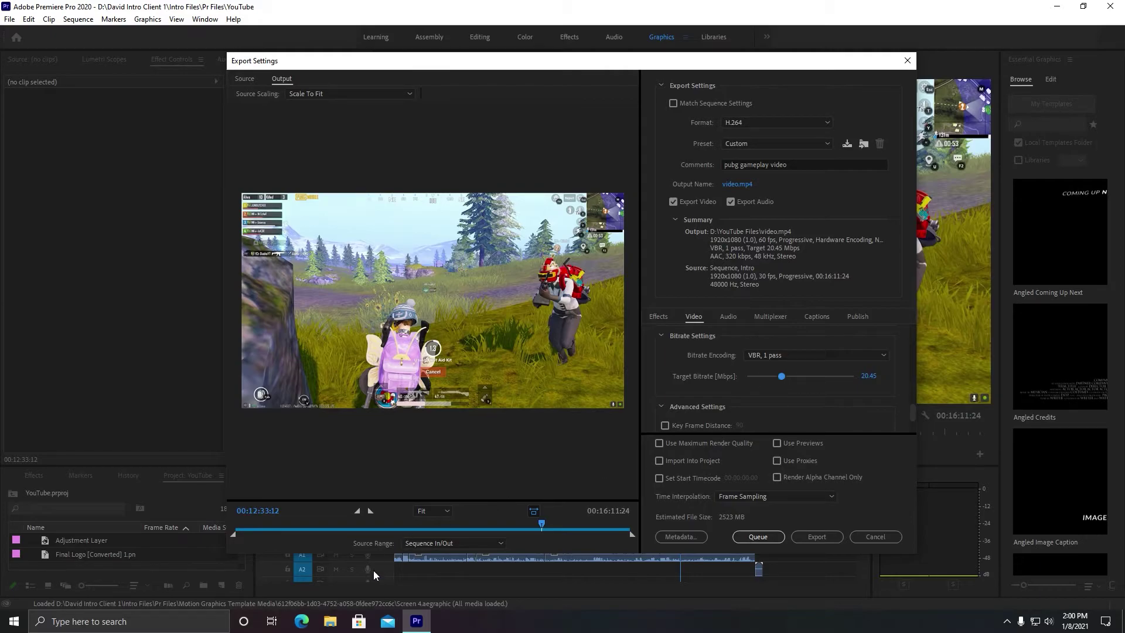
click(329, 626)
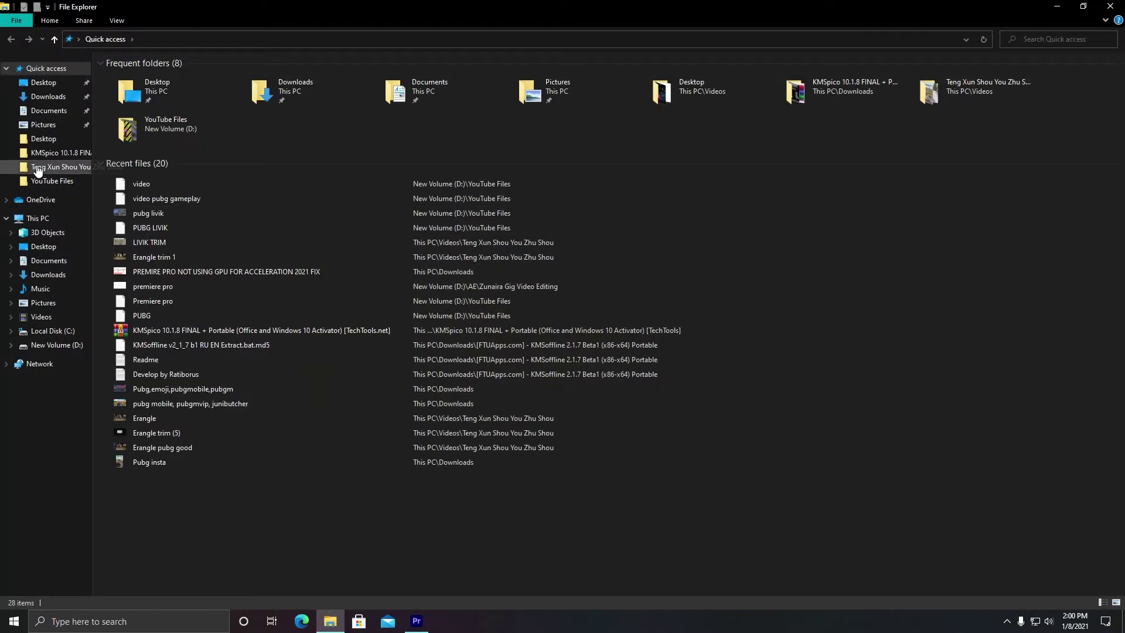
click(49, 168)
click(57, 181)
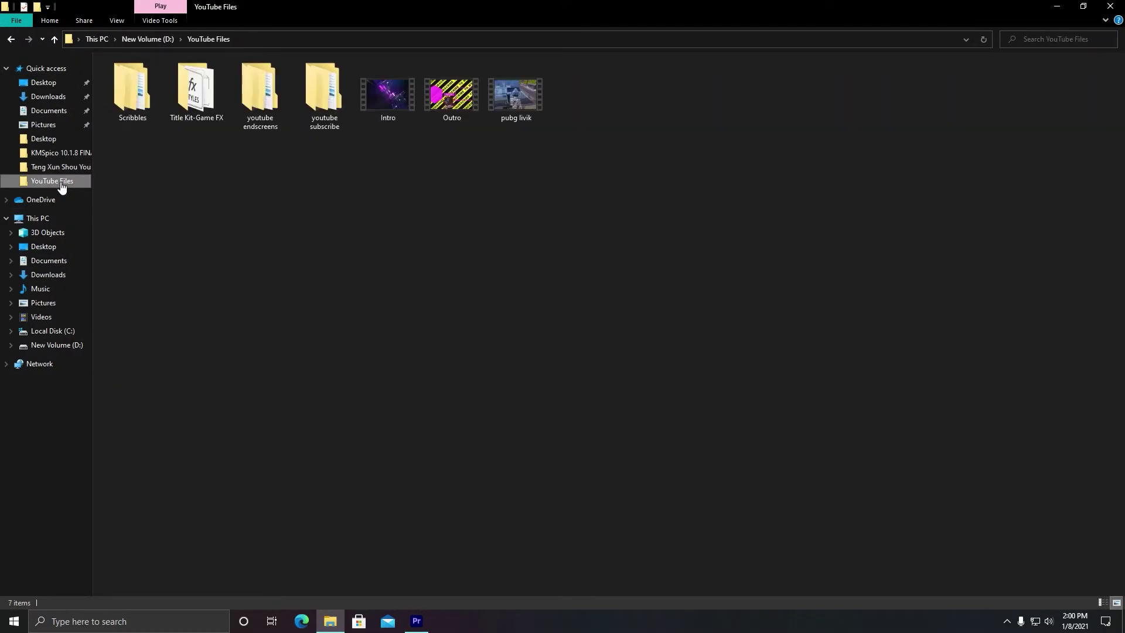
click(61, 169)
click(879, 105)
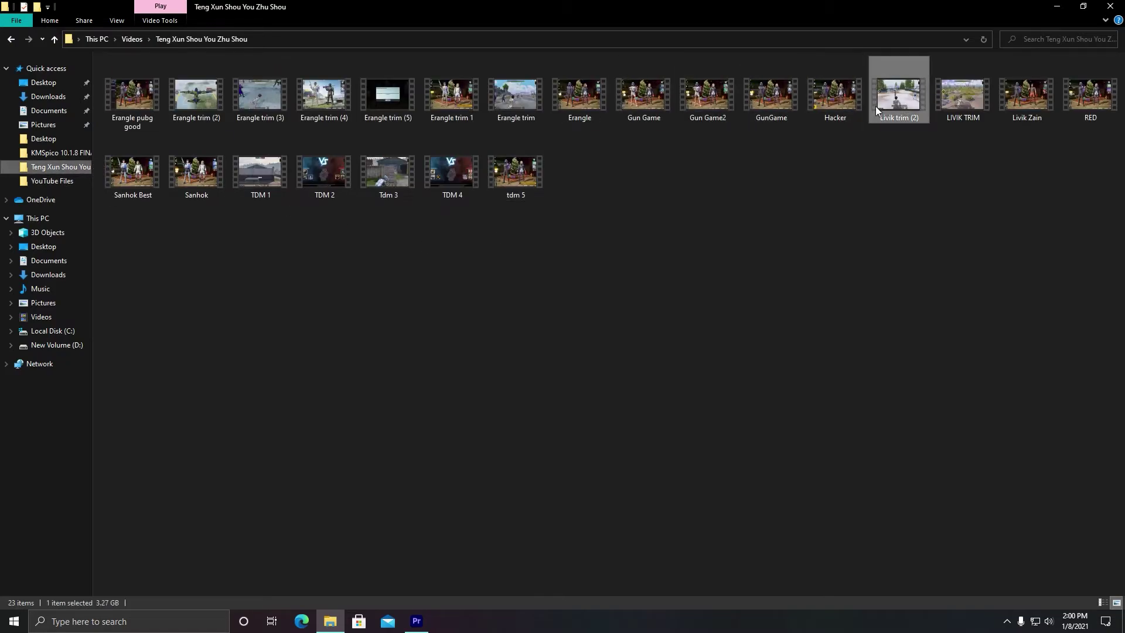
right_click(895, 106)
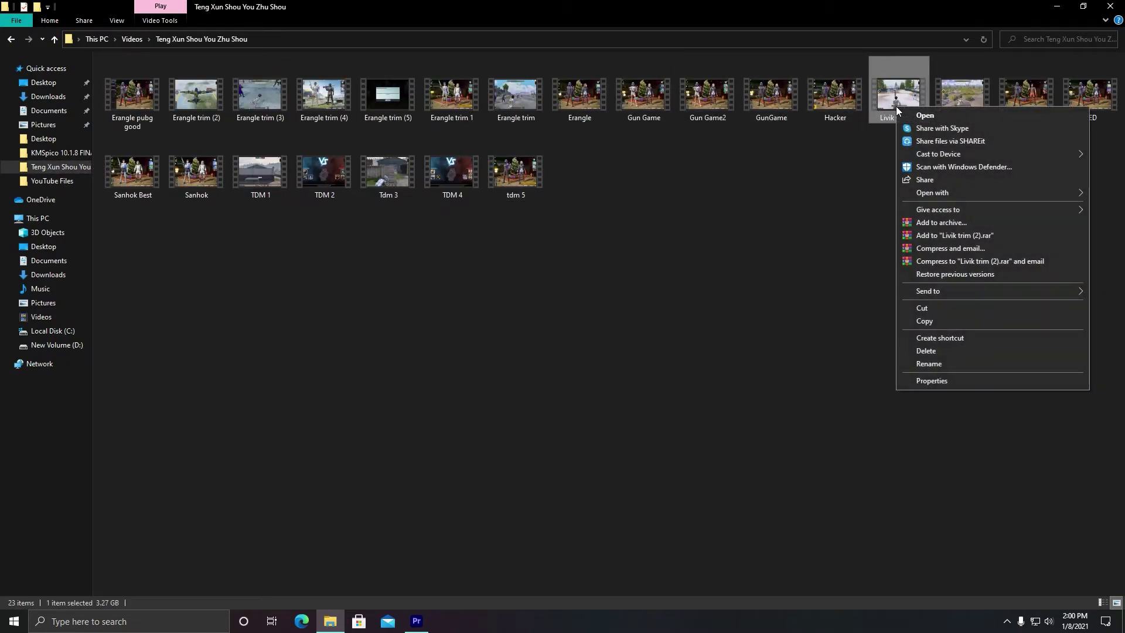
click(933, 380)
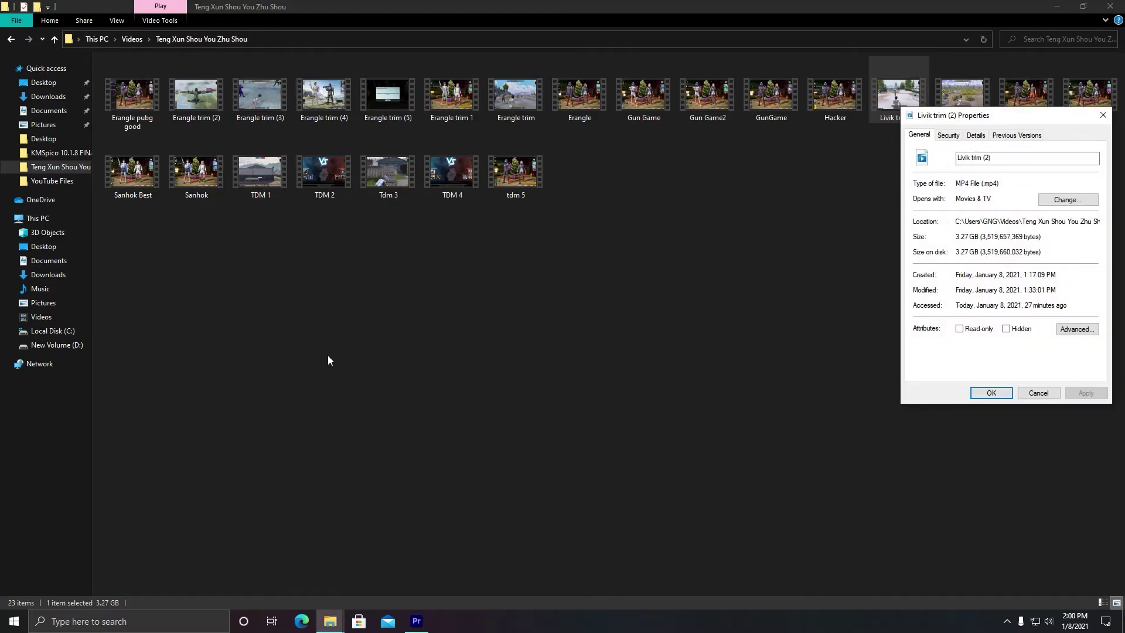
drag(975, 117, 499, 191)
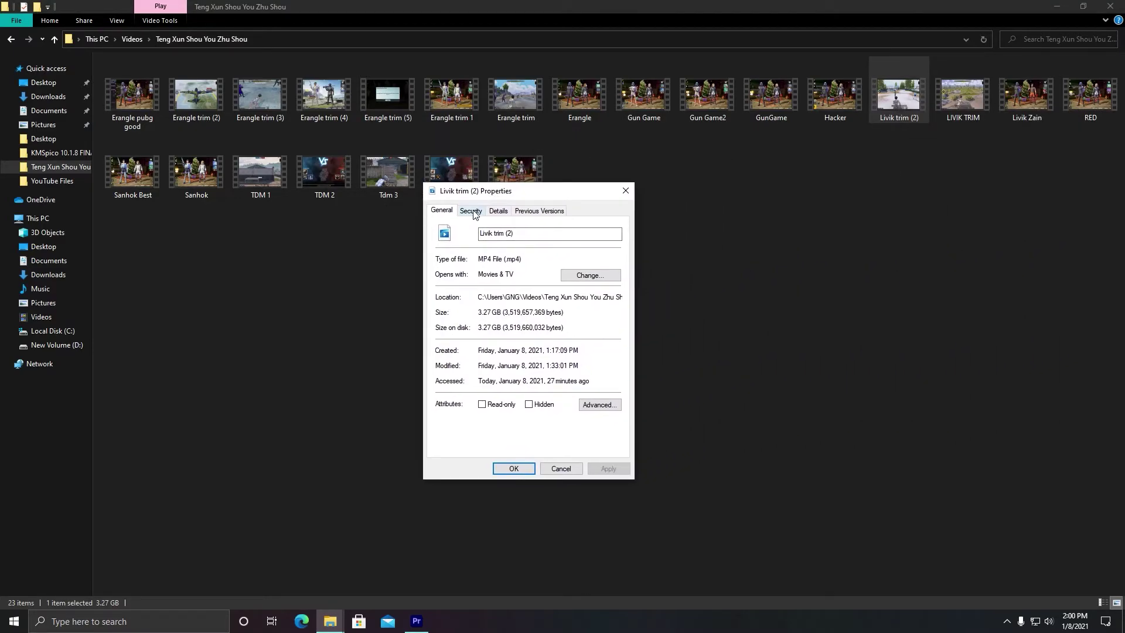
click(499, 211)
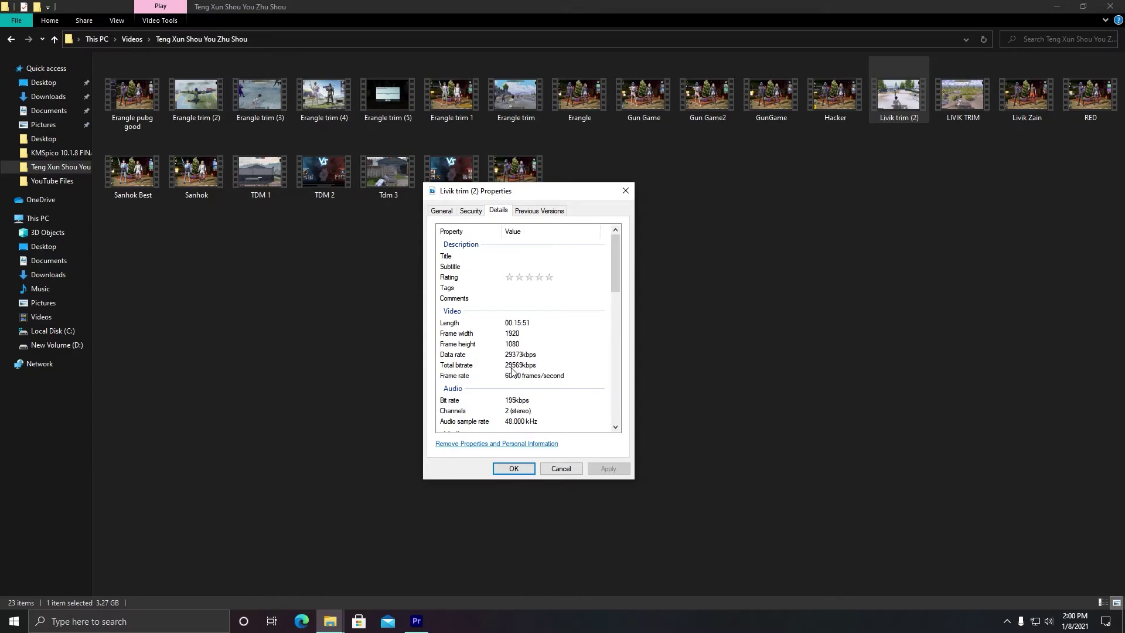
click(626, 191)
Step: Set the target bitrate to 30 Mbps and enable Use Maximum Render Quality
click(1111, 6)
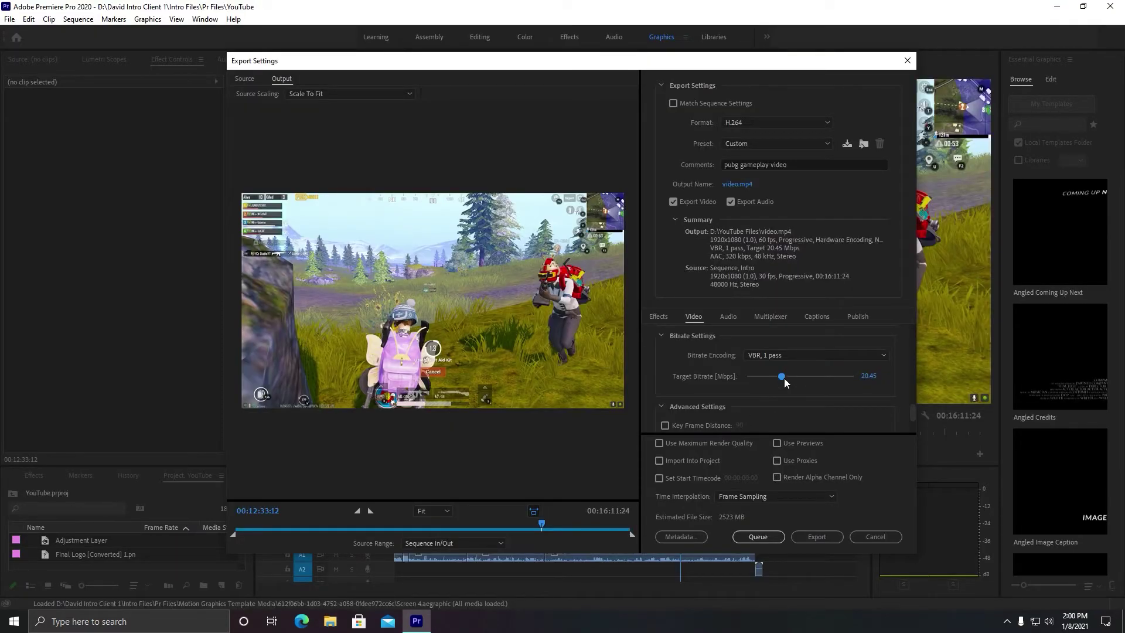
drag(784, 380, 796, 382)
text(30)
drag(913, 409, 913, 421)
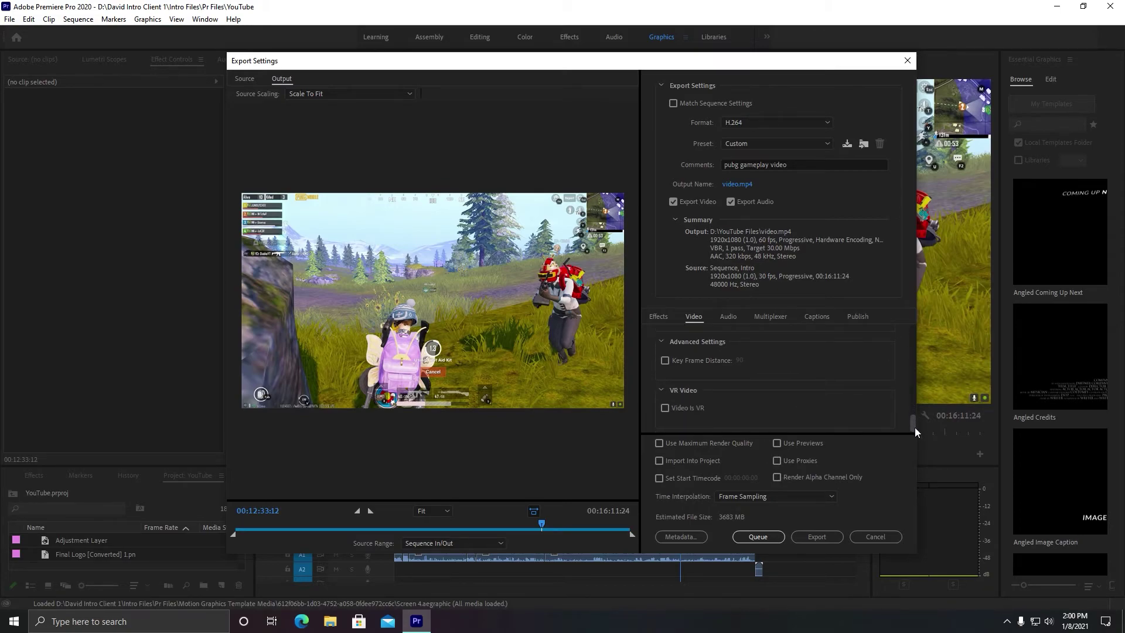
click(660, 444)
drag(913, 424, 914, 325)
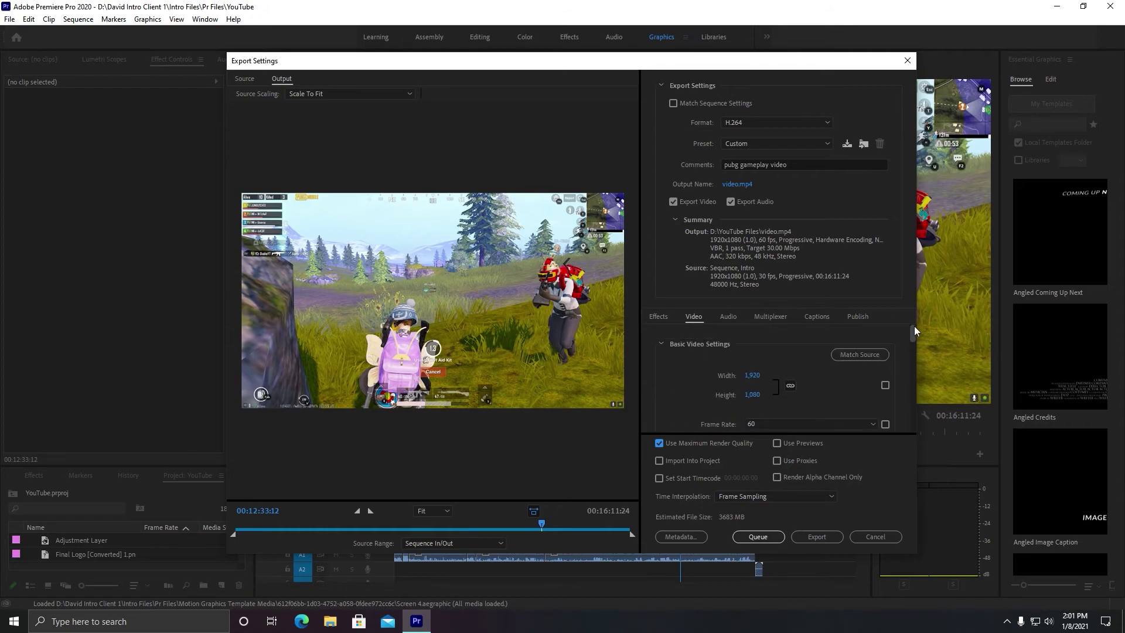
Step: Save a new export preset named 'Pubg max video settings'
click(846, 144)
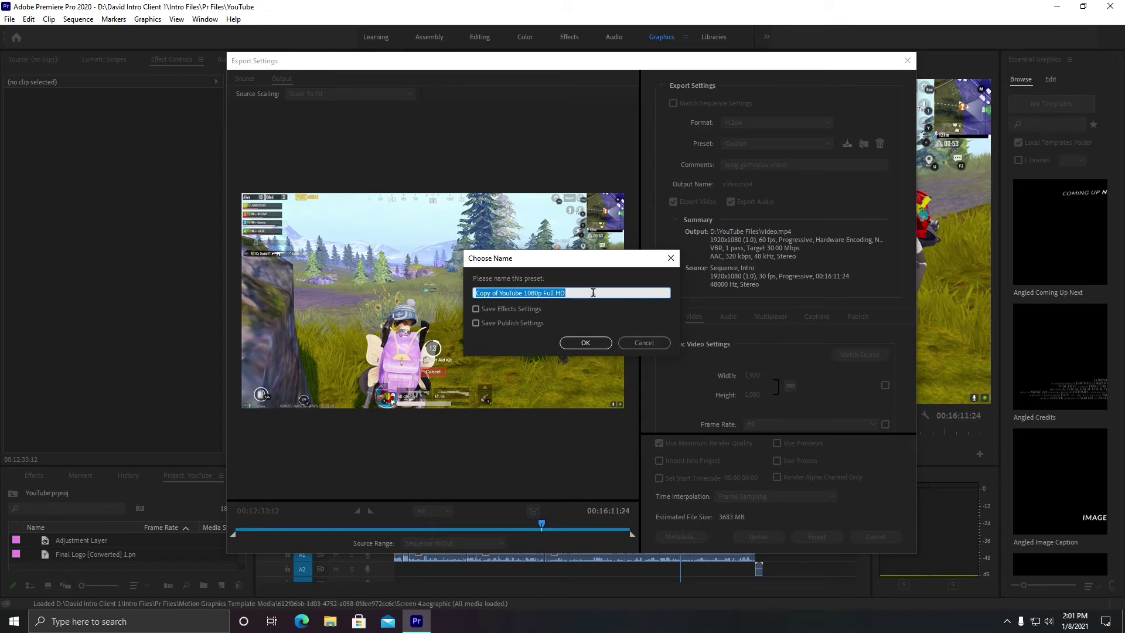
text(Pubg max)
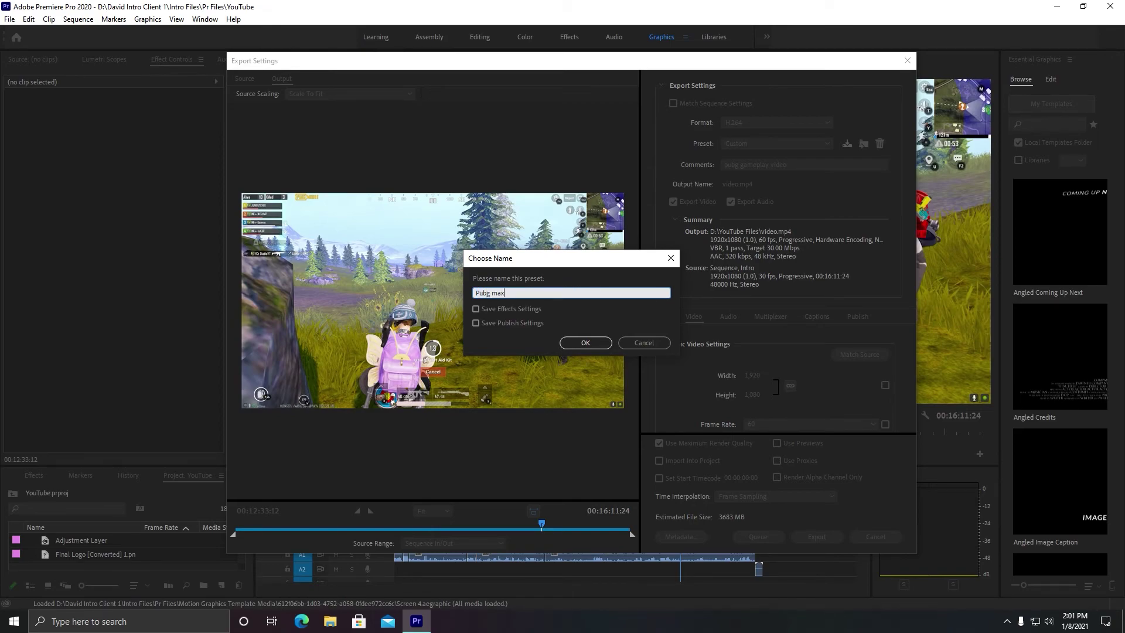
text( video settings)
key(Return)
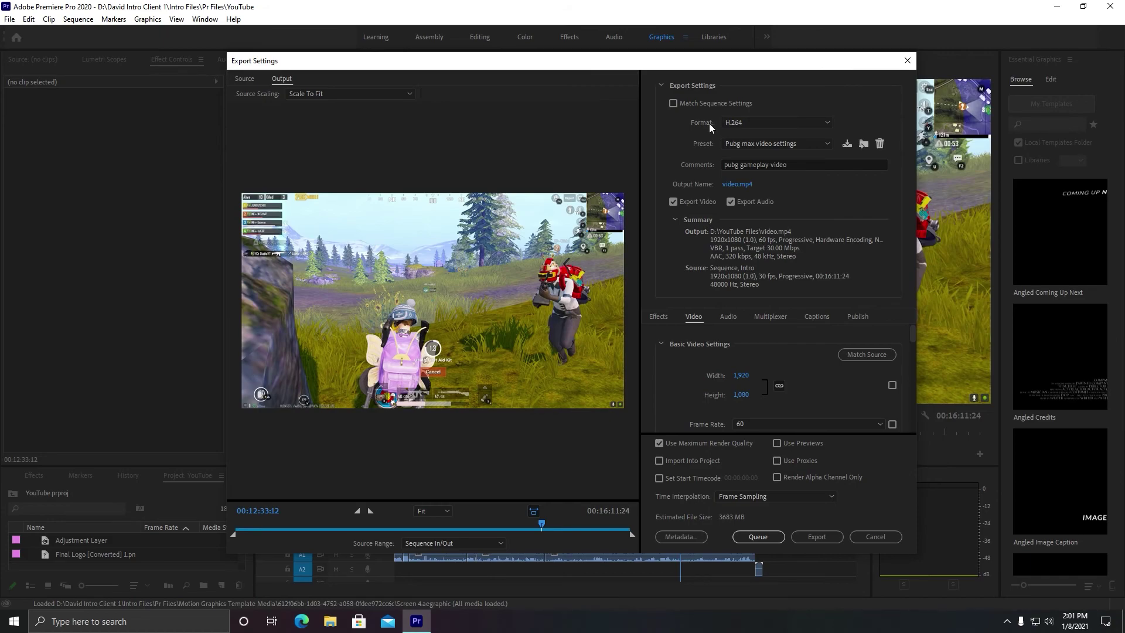
click(765, 142)
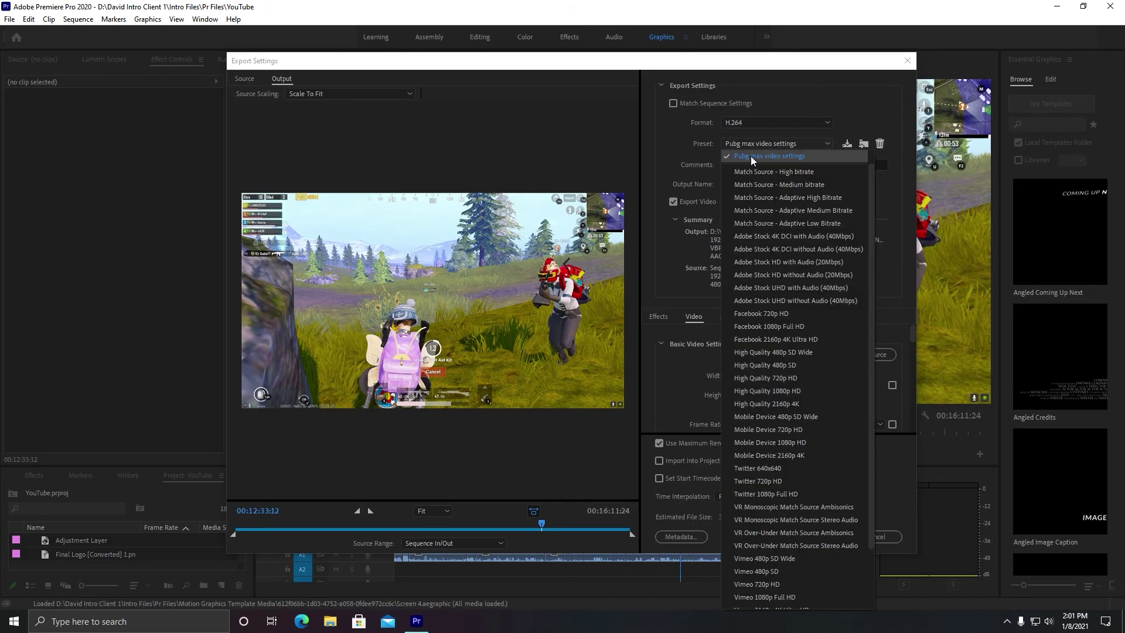
click(752, 156)
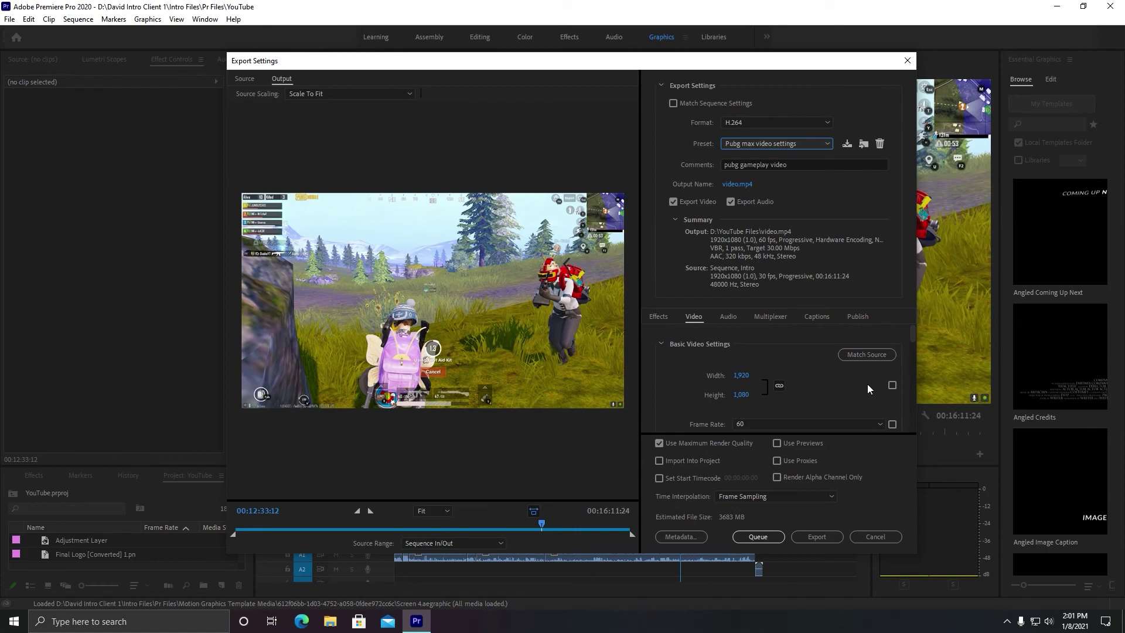